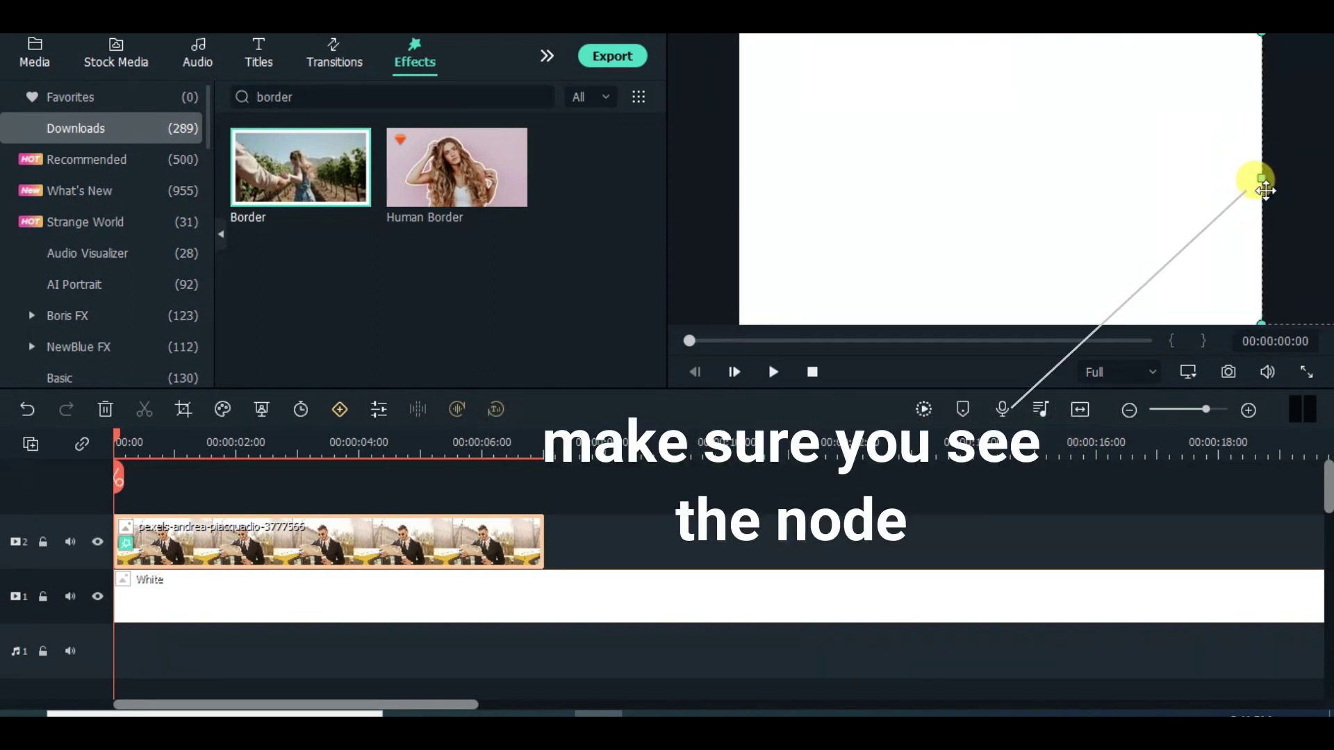
# Add a custom animation keyframe at the start of the taxi photo clip with its position X at 682.0
pyautogui.doubleClick(349, 540)
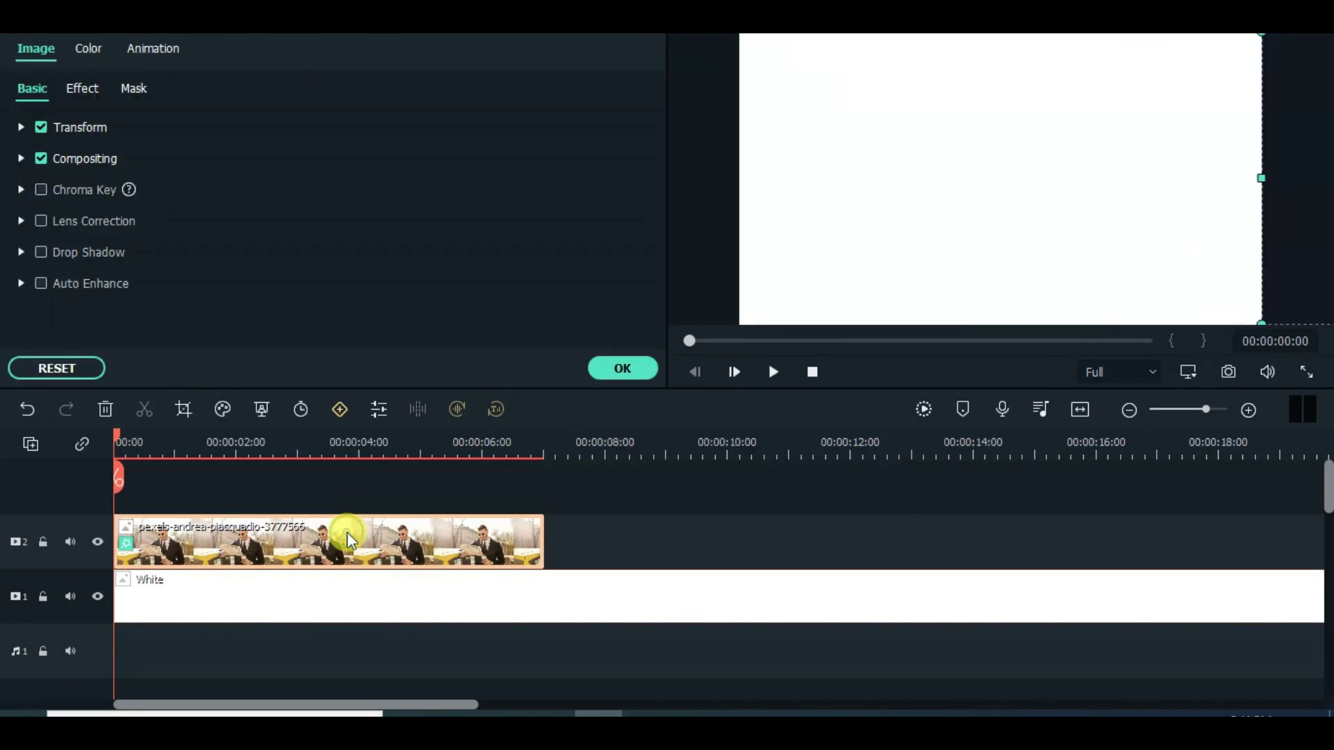
pyautogui.click(145, 48)
pyautogui.click(98, 86)
pyautogui.click(240, 155)
# At 00:00:03:10, move the taxi photo out of frame to position X -682.0 and shift that keyframe to the clip's end
pyautogui.moveTo(164, 438); pyautogui.dragTo(202, 436)
pyautogui.moveTo(329, 443); pyautogui.dragTo(322, 440)
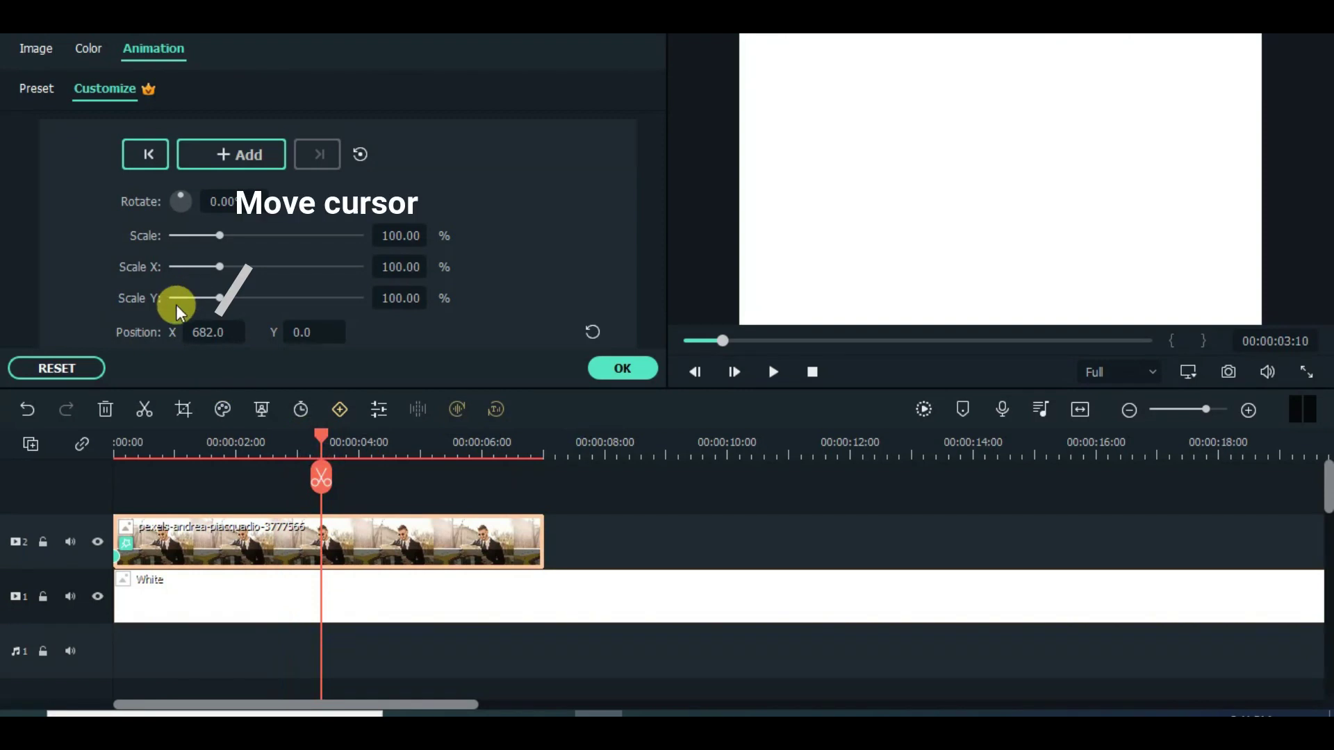
pyautogui.moveTo(237, 333); pyautogui.dragTo(229, 354)
pyautogui.moveTo(1045, 211); pyautogui.dragTo(709, 208)
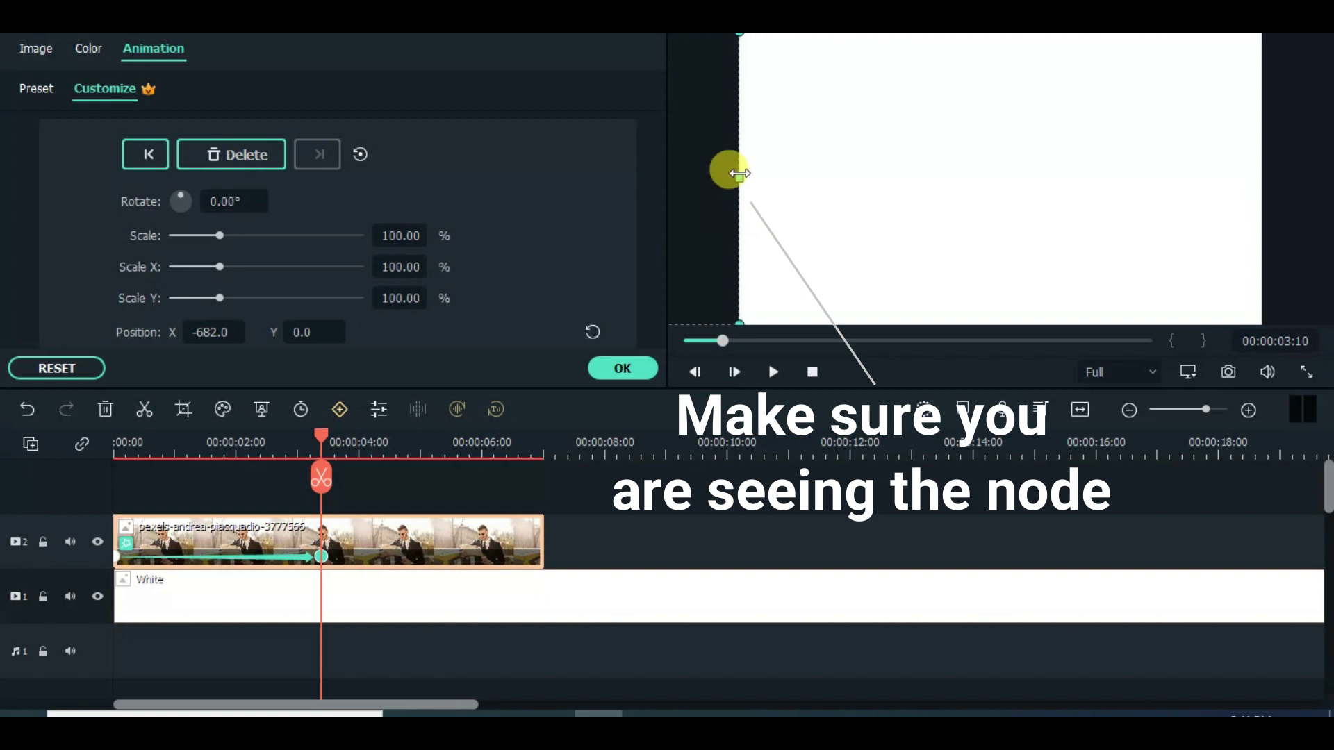
pyautogui.moveTo(321, 557); pyautogui.dragTo(479, 516)
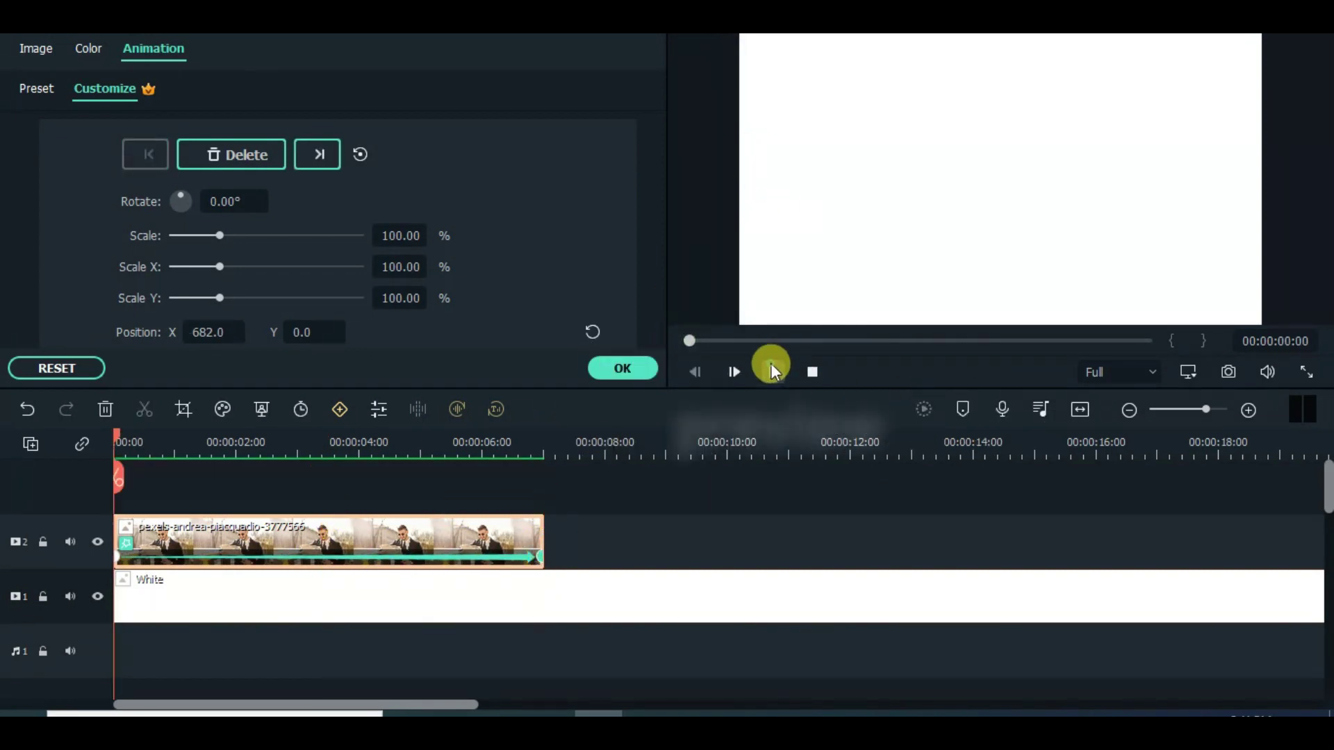
# Play the taxi photo's sliding animation from the beginning to check its movement
pyautogui.click(771, 369)
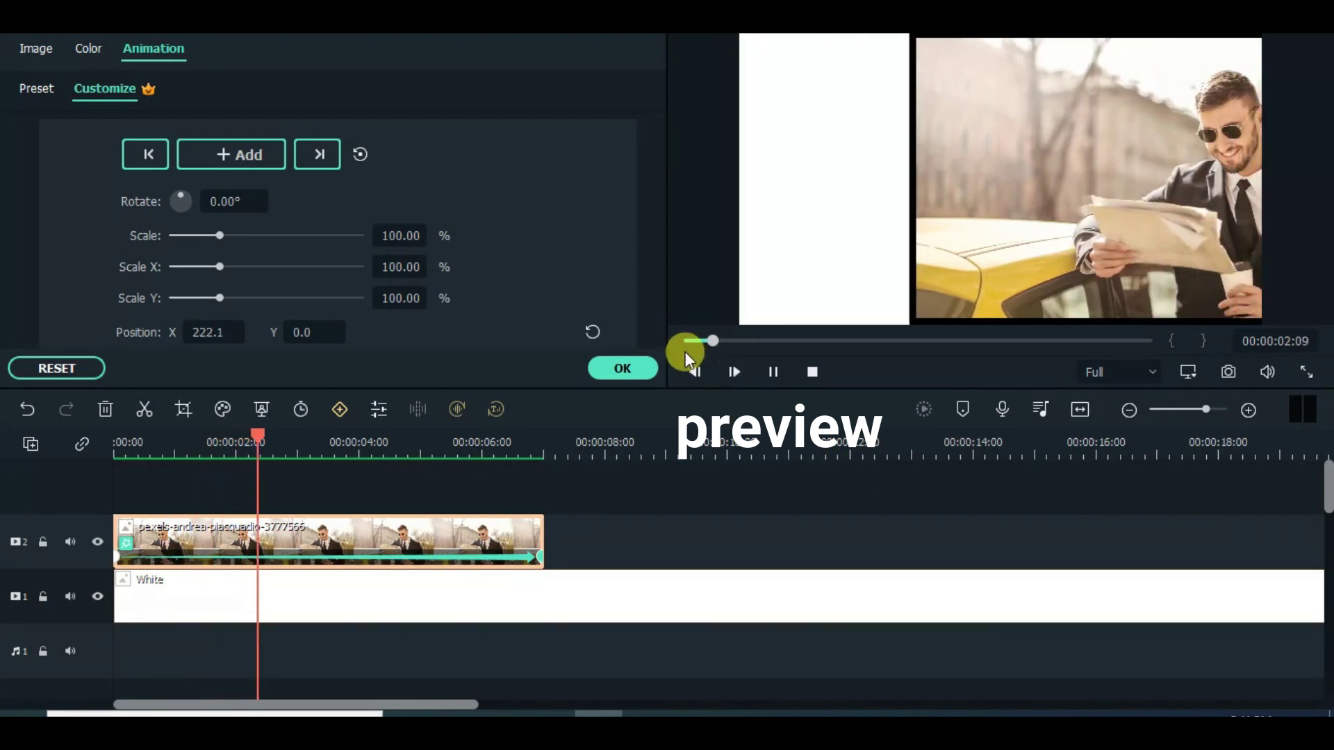
pyautogui.click(689, 365)
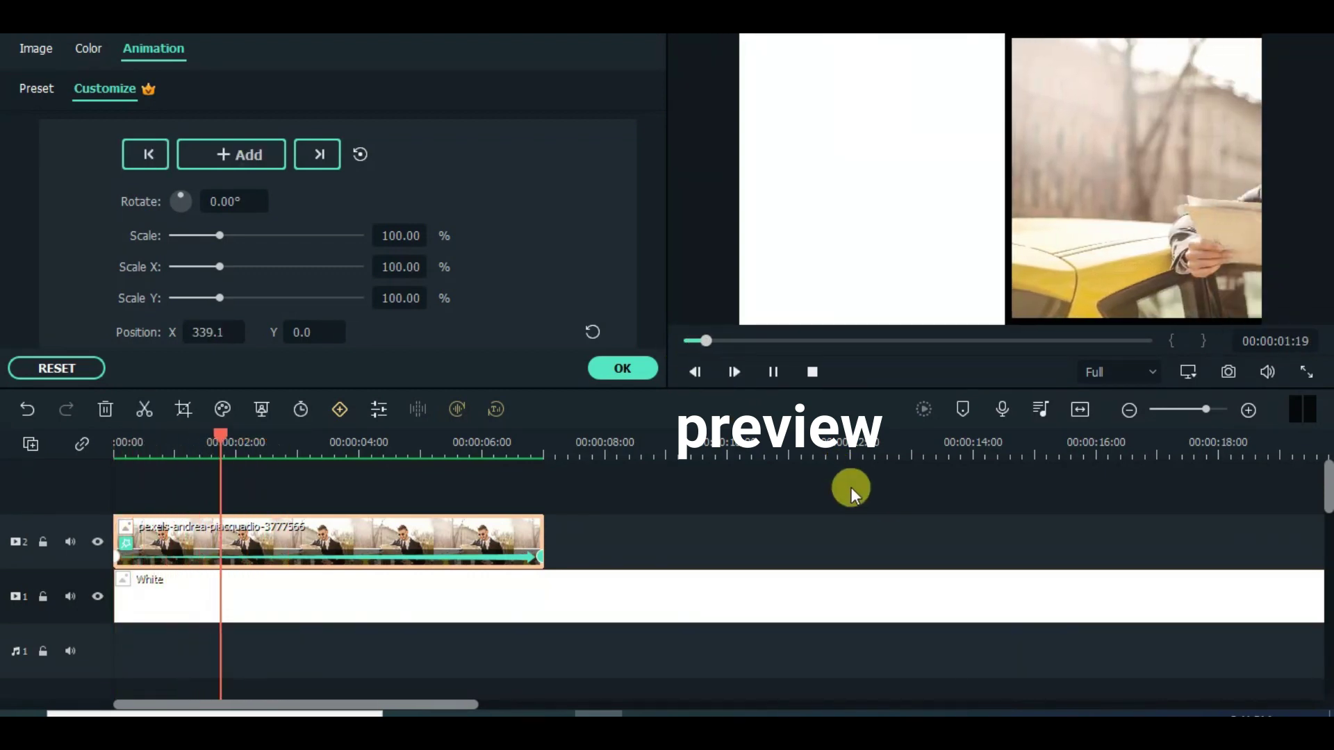
pyautogui.click(772, 372)
# Place the playhead at 00:00:03:11, where the taxi photo almost fills the frame with a small gap, and close the clip settings
pyautogui.moveTo(418, 438); pyautogui.dragTo(326, 439)
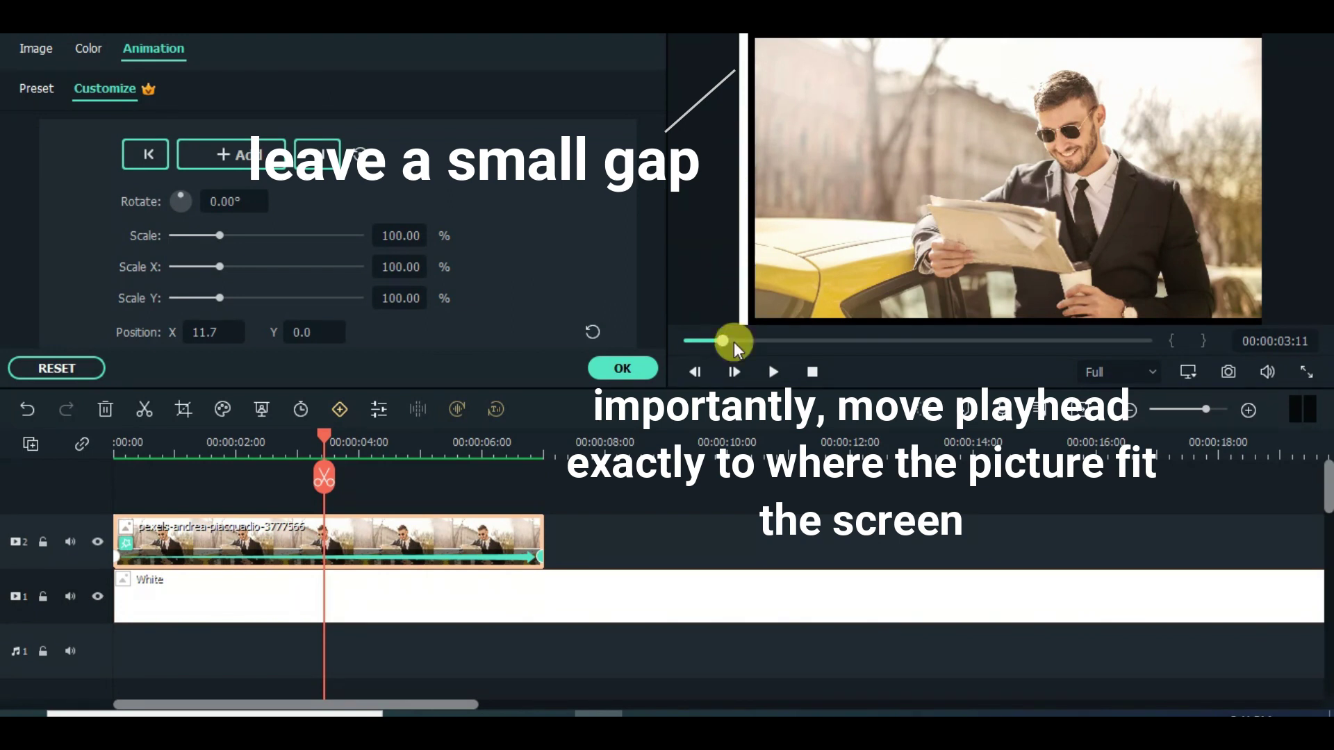
pyautogui.moveTo(332, 439); pyautogui.dragTo(326, 441)
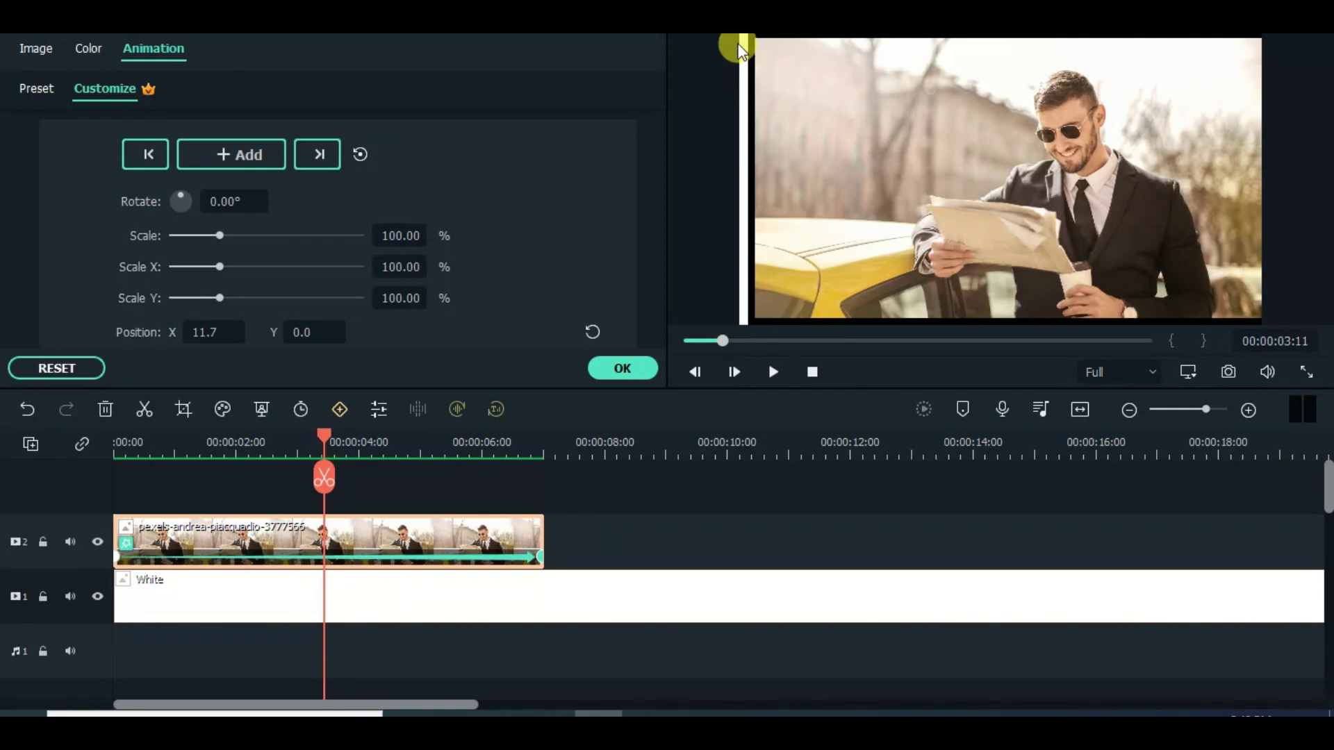
pyautogui.click(646, 368)
# Place the photo of the man leaning on the wall on a track above the taxi clip and copy the taxi clip's effect
pyautogui.click(38, 56)
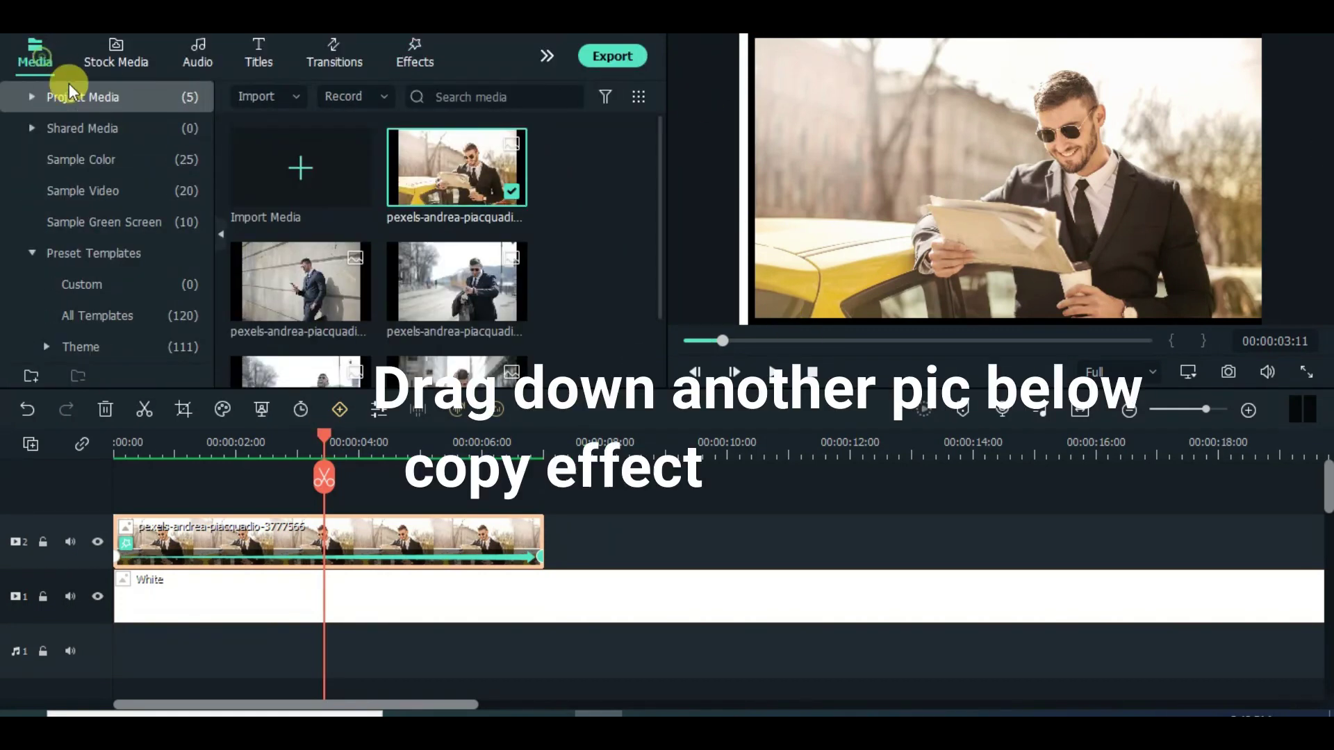
pyautogui.scroll(-1, 660, 149)
pyautogui.moveTo(283, 257); pyautogui.dragTo(199, 544)
pyautogui.rightClick(221, 608)
pyautogui.click(297, 502)
# Extend the wall photo clip to match the end of the taxi clip and set the track height to Small
pyautogui.moveTo(430, 558); pyautogui.dragTo(542, 559)
pyautogui.click(30, 444)
pyautogui.moveTo(137, 603)
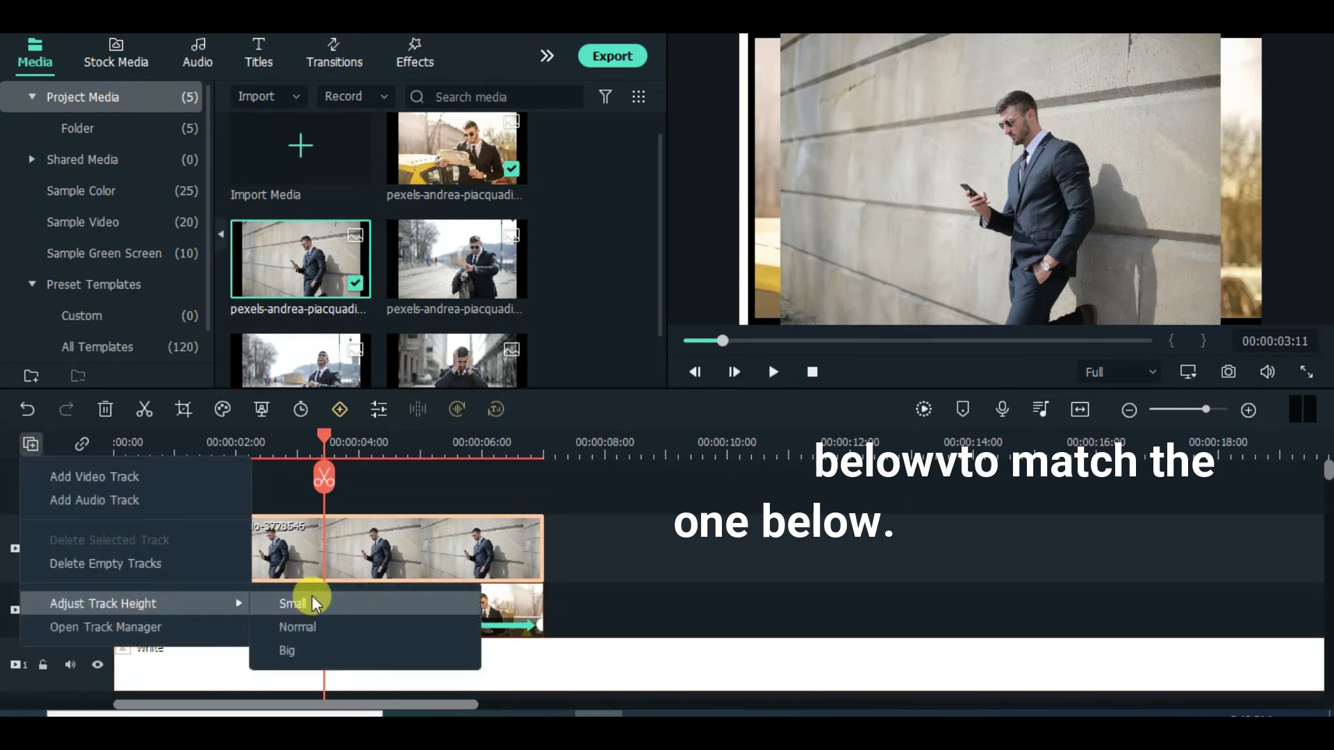
pyautogui.click(307, 601)
# Move the wall photo clip to start at the playhead at 00:00:03:11 and paste the copied effect onto it
pyautogui.click(569, 547)
pyautogui.moveTo(569, 547); pyautogui.dragTo(551, 555)
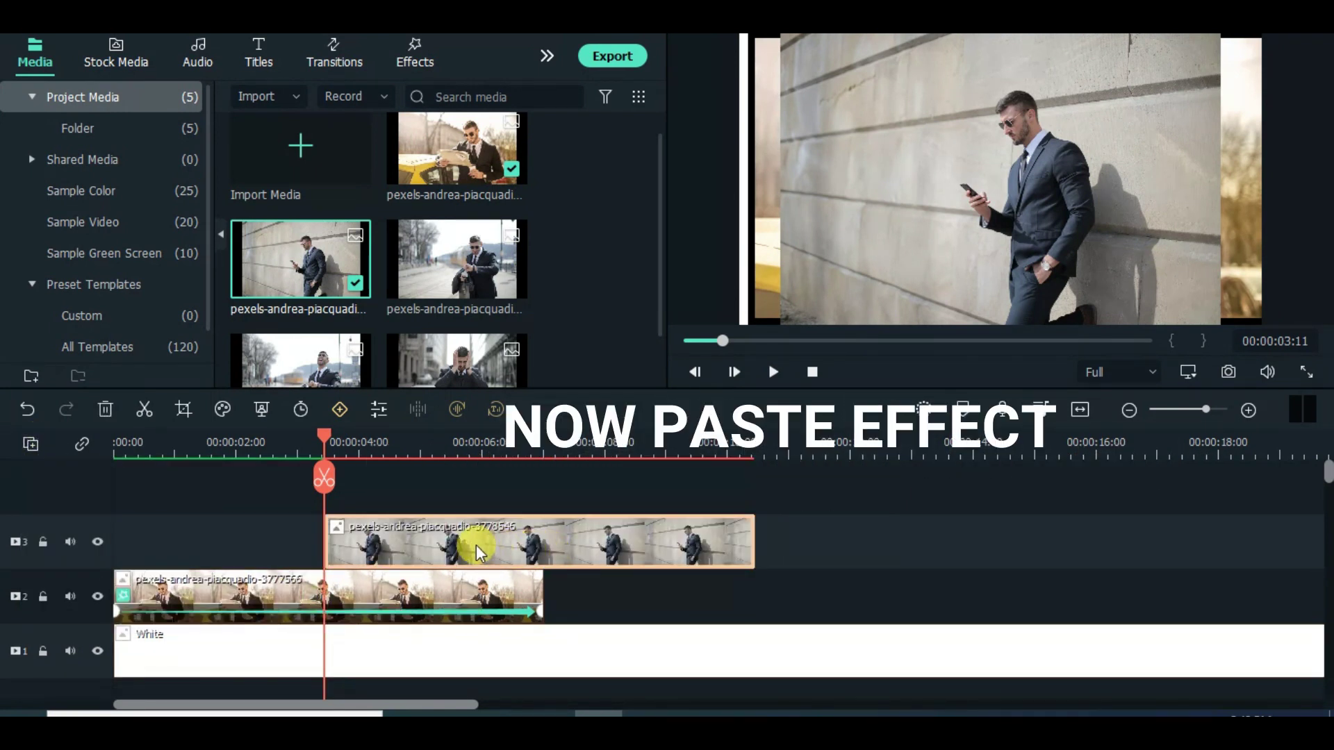
pyautogui.rightClick(524, 530)
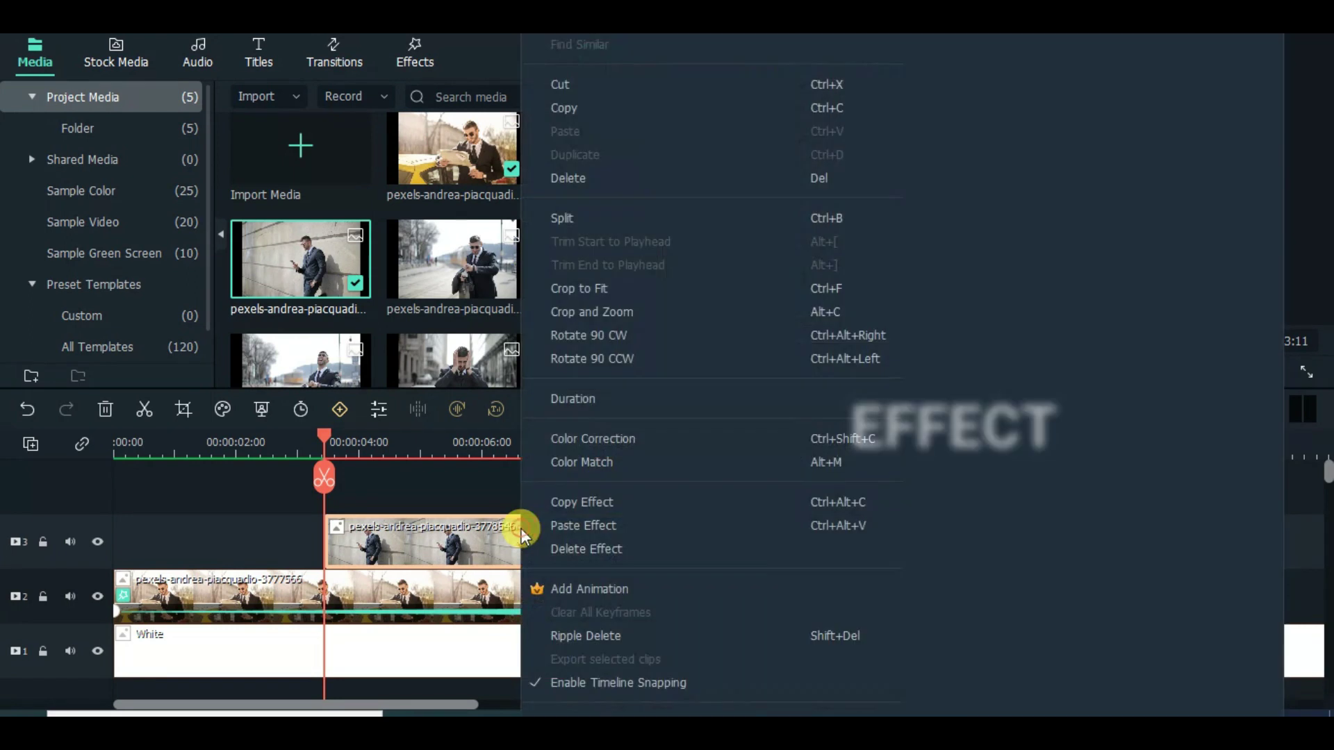
pyautogui.click(565, 527)
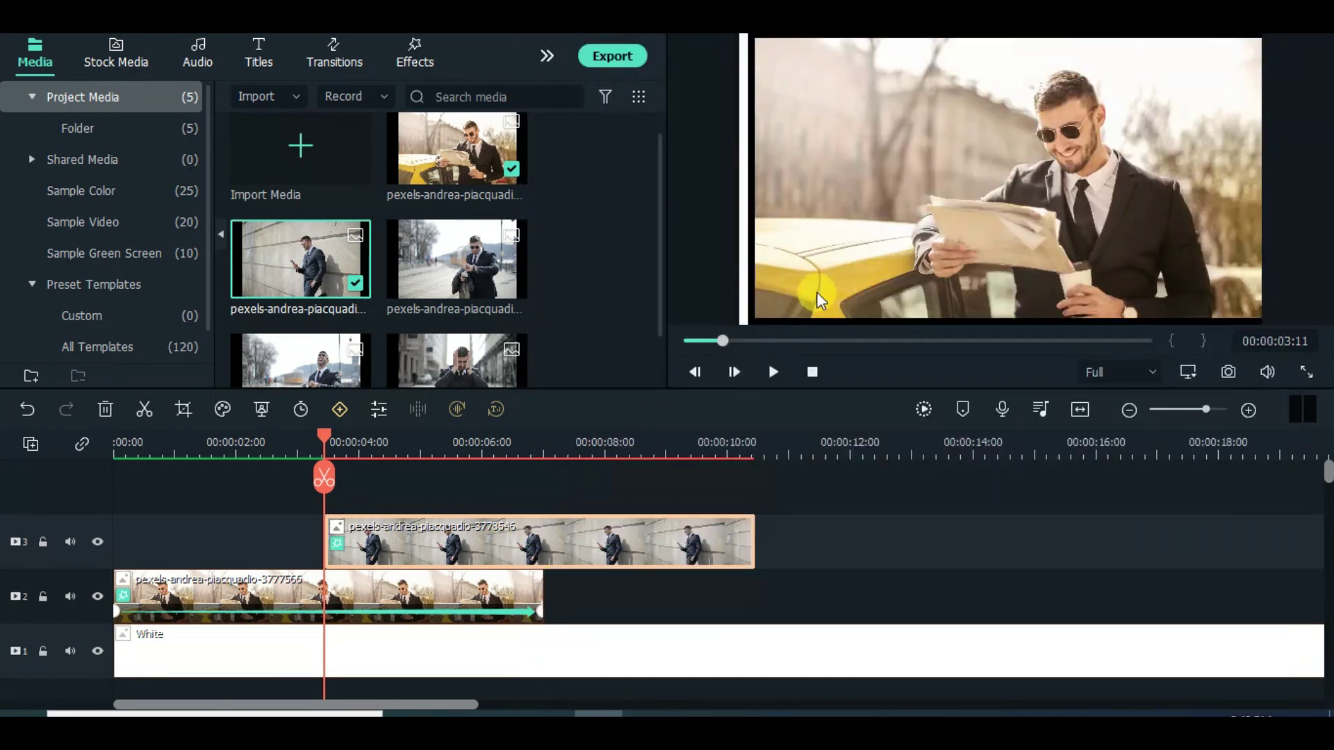
# Zoom the preview out to 10%, select the wall photo clip to examine its off-frame position, and restore the zoom to Fit
pyautogui.rightClick(881, 247)
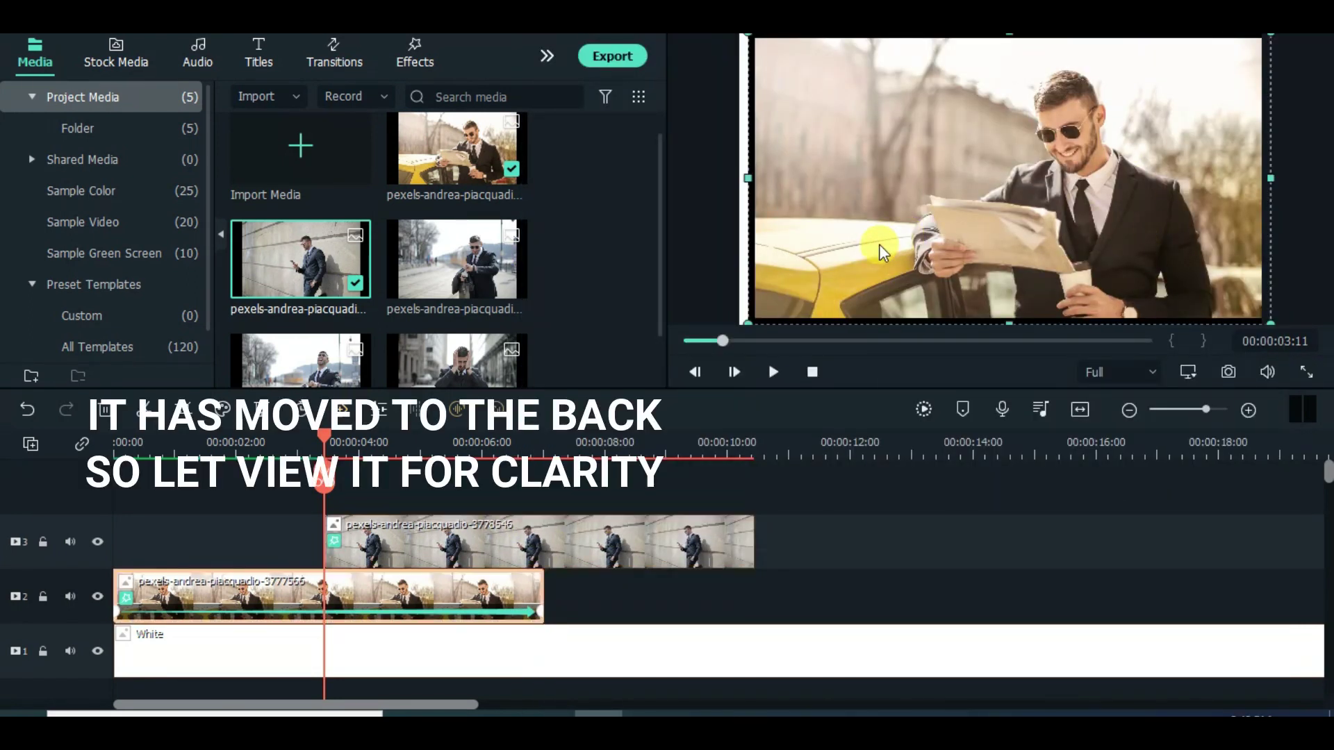
pyautogui.moveTo(916, 375)
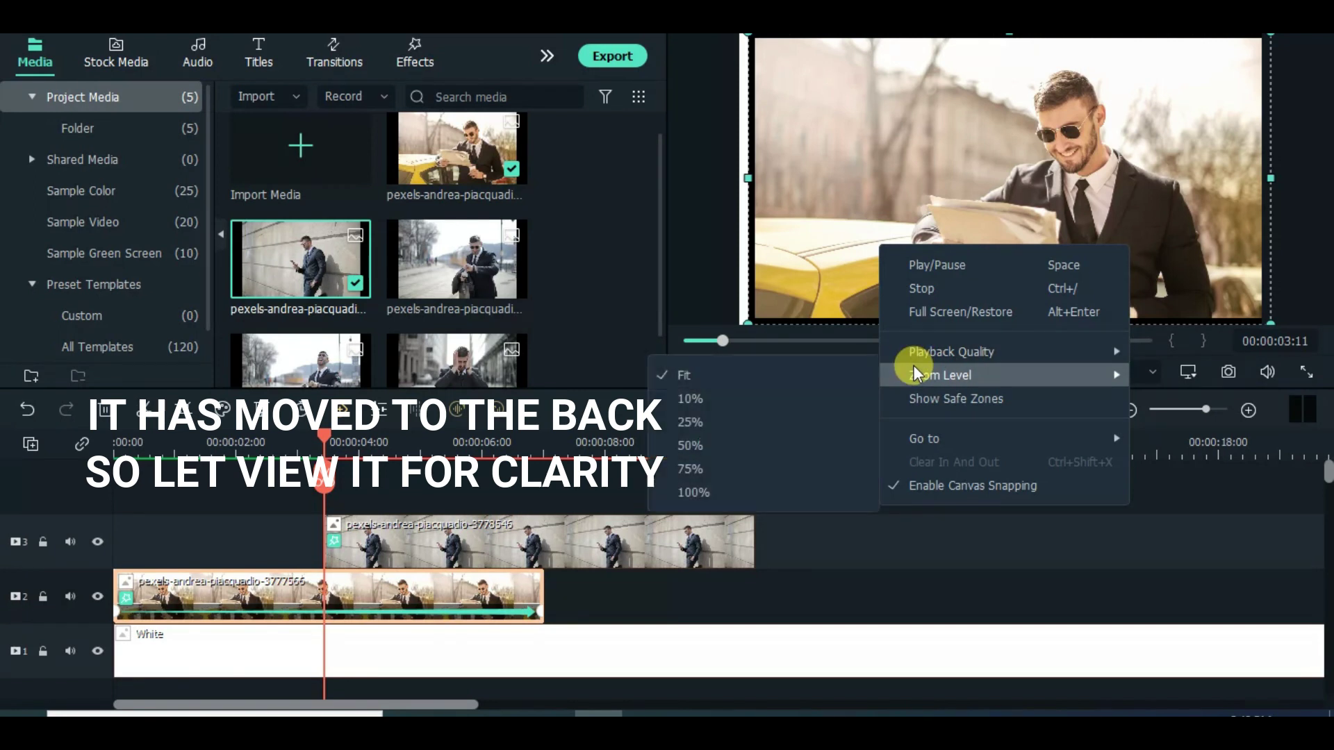
pyautogui.click(726, 398)
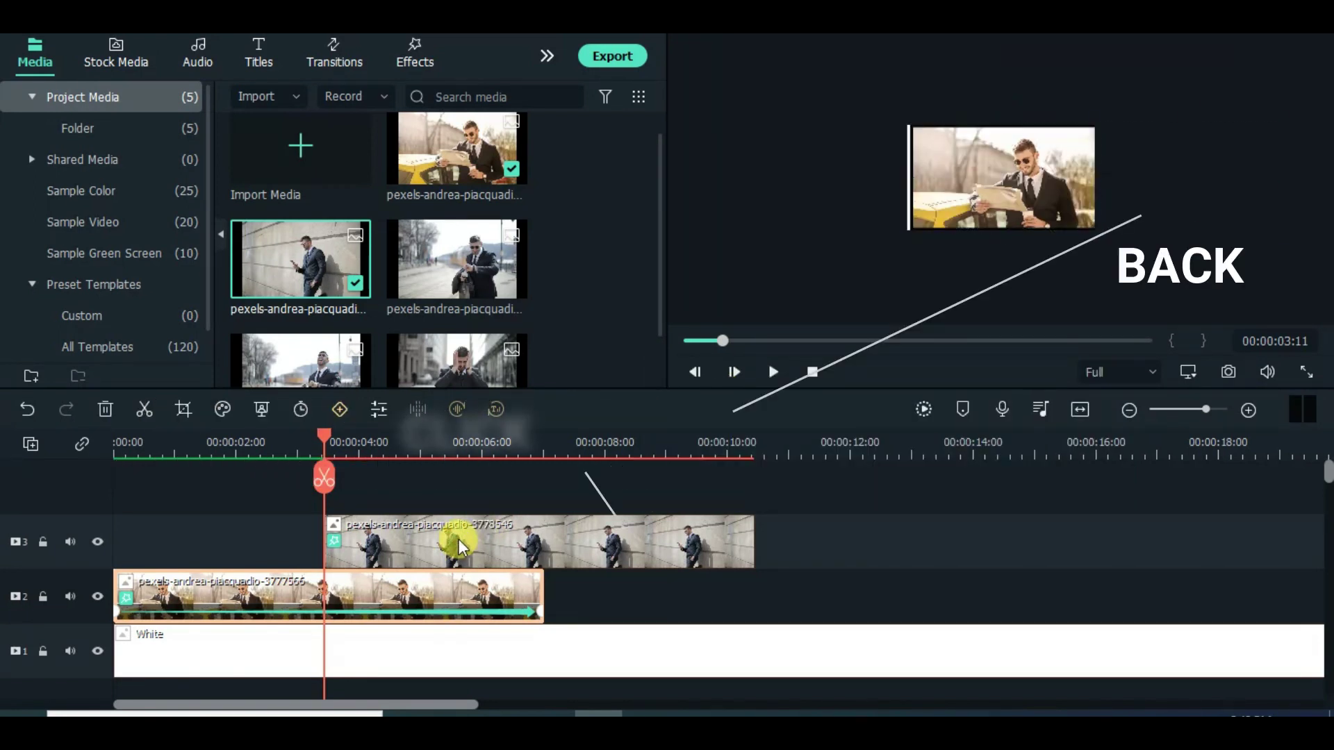
pyautogui.click(400, 522)
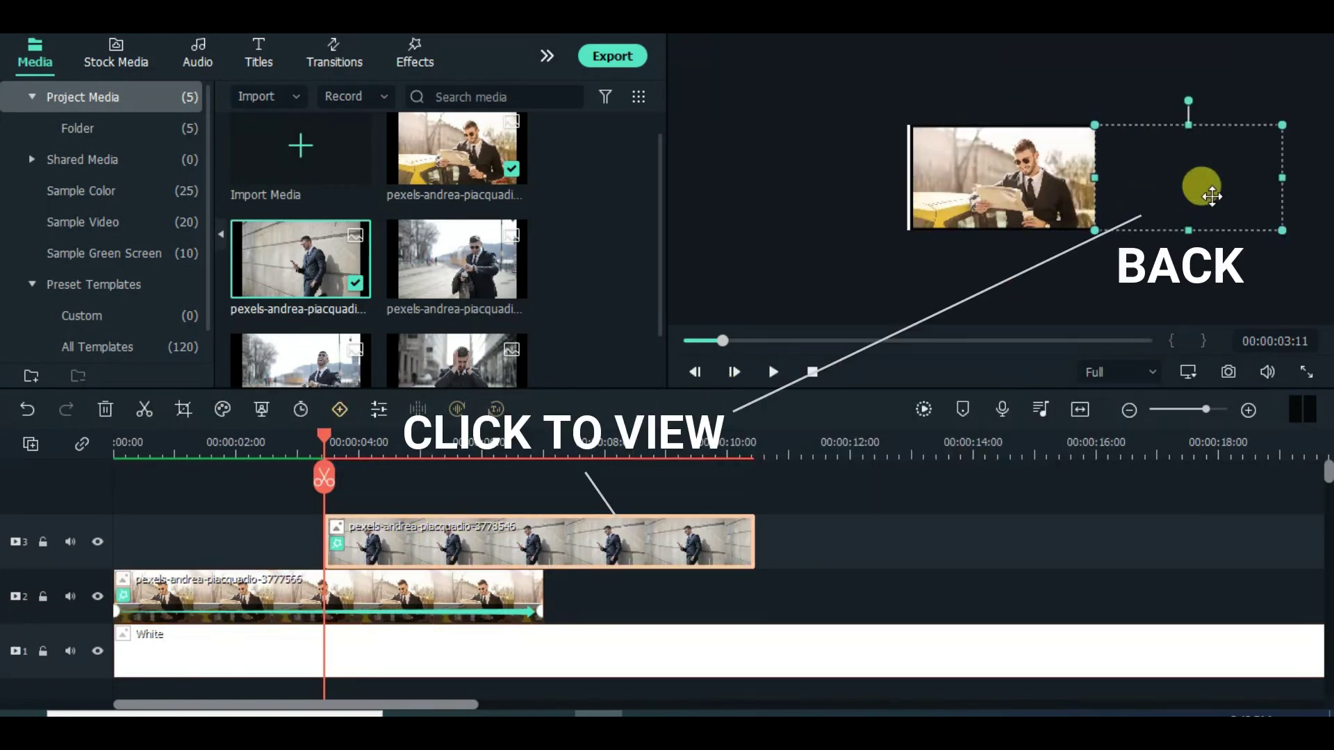
pyautogui.rightClick(837, 303)
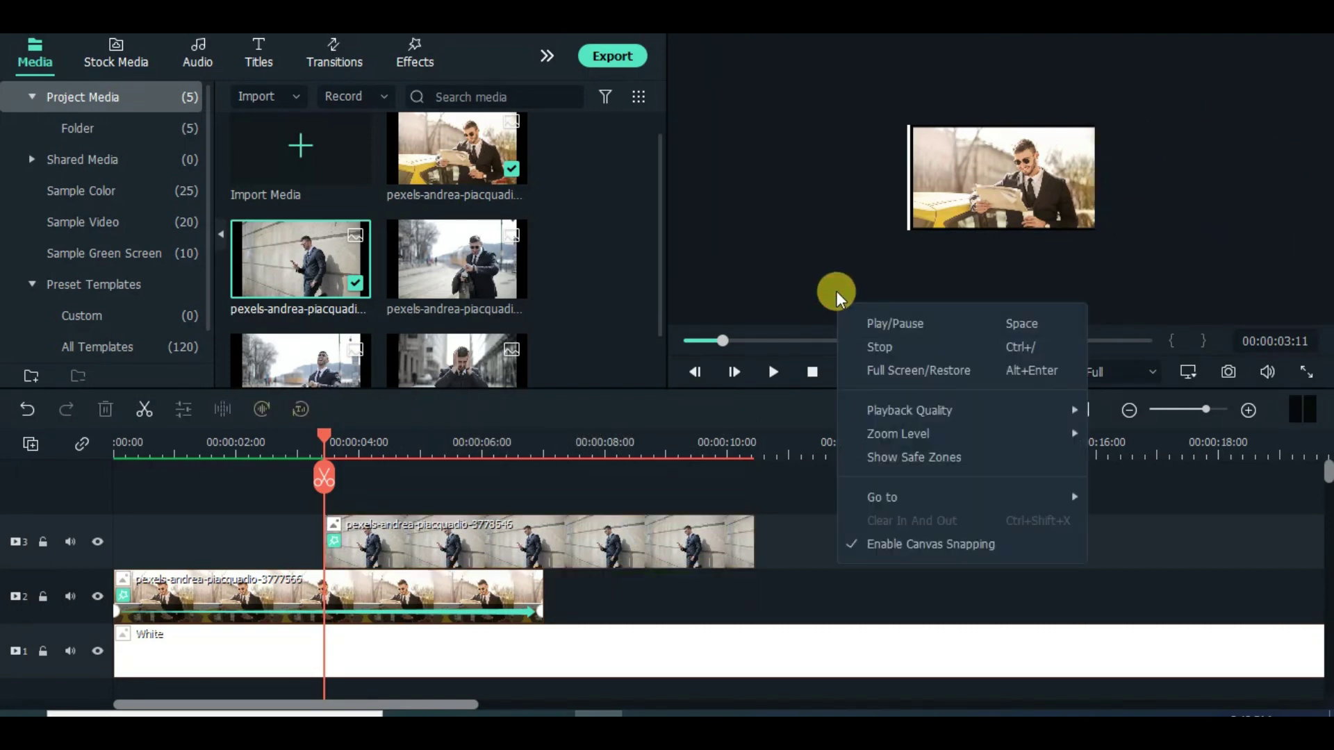
pyautogui.moveTo(896, 434)
pyautogui.click(1107, 435)
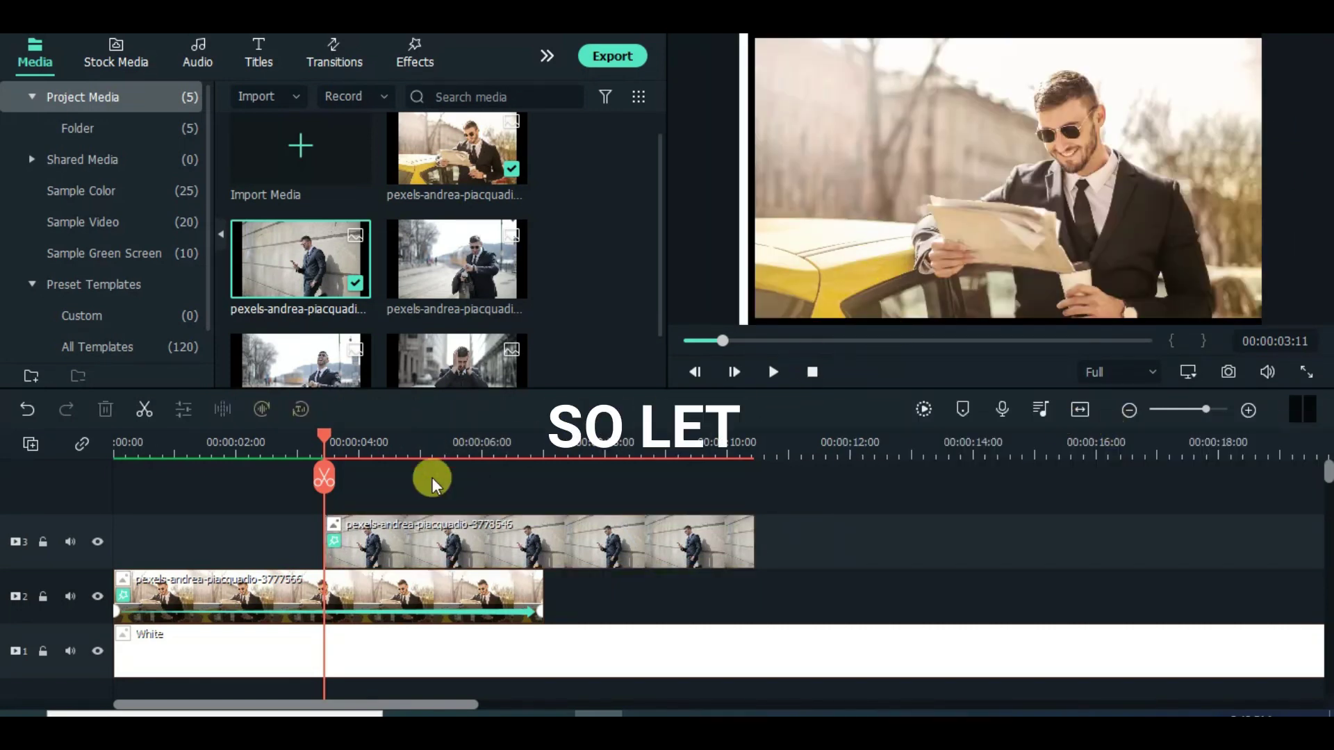
# Add an animation keyframe at the start of the wall photo clip and move the playhead to 00:00:07:09
pyautogui.doubleClick(428, 540)
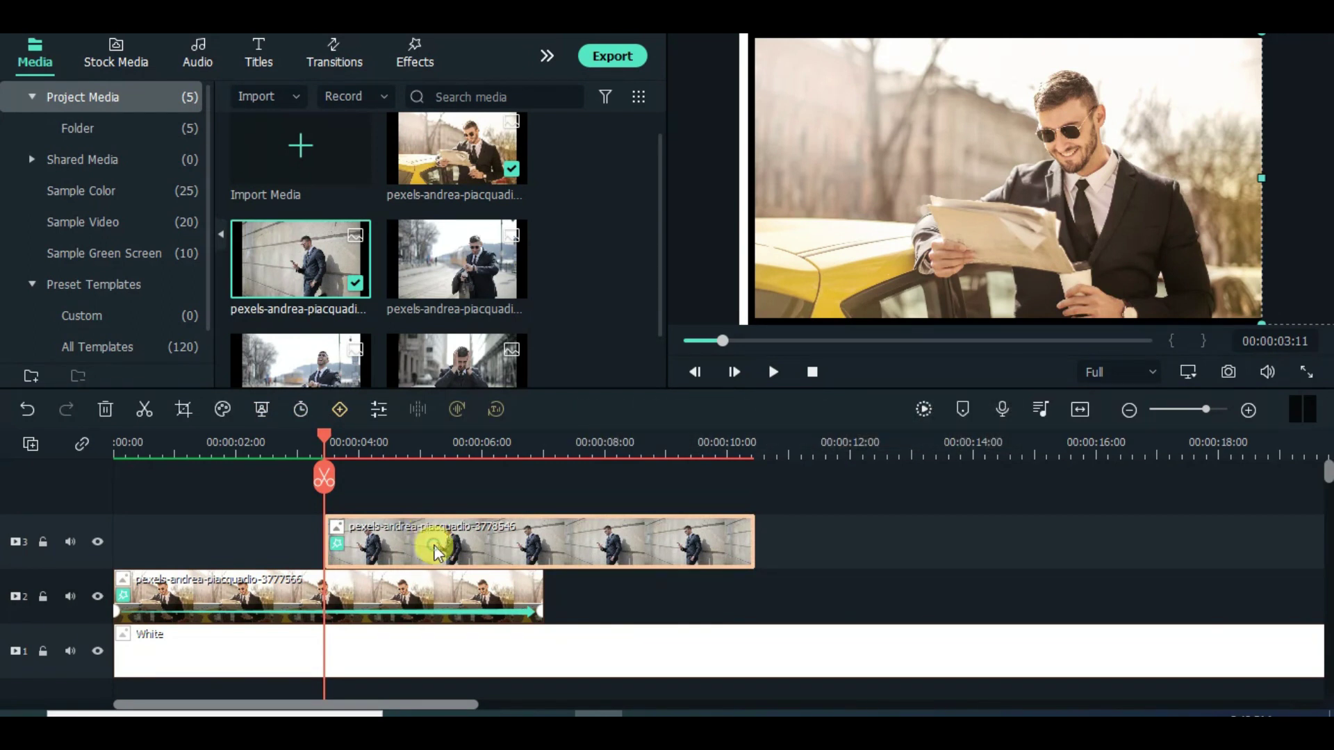
pyautogui.click(251, 162)
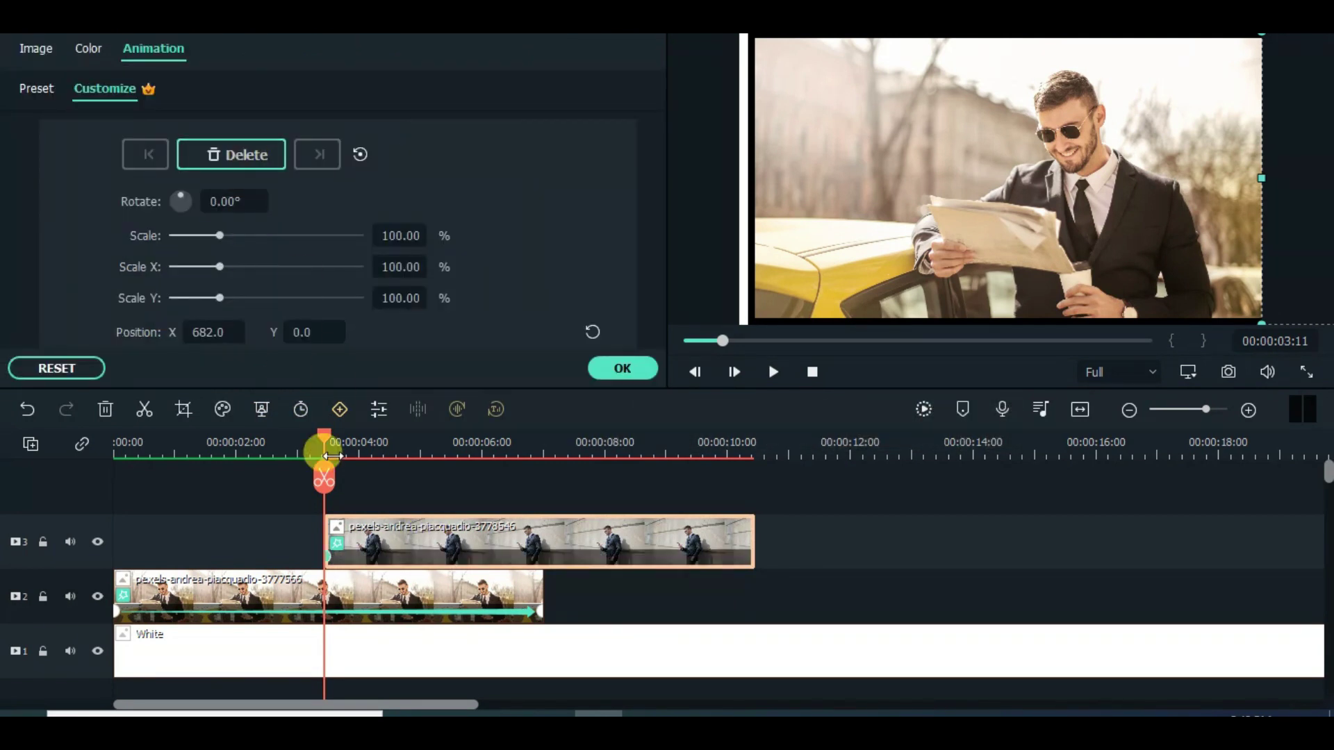
pyautogui.moveTo(332, 456); pyautogui.dragTo(335, 456)
pyautogui.moveTo(527, 447); pyautogui.dragTo(567, 439)
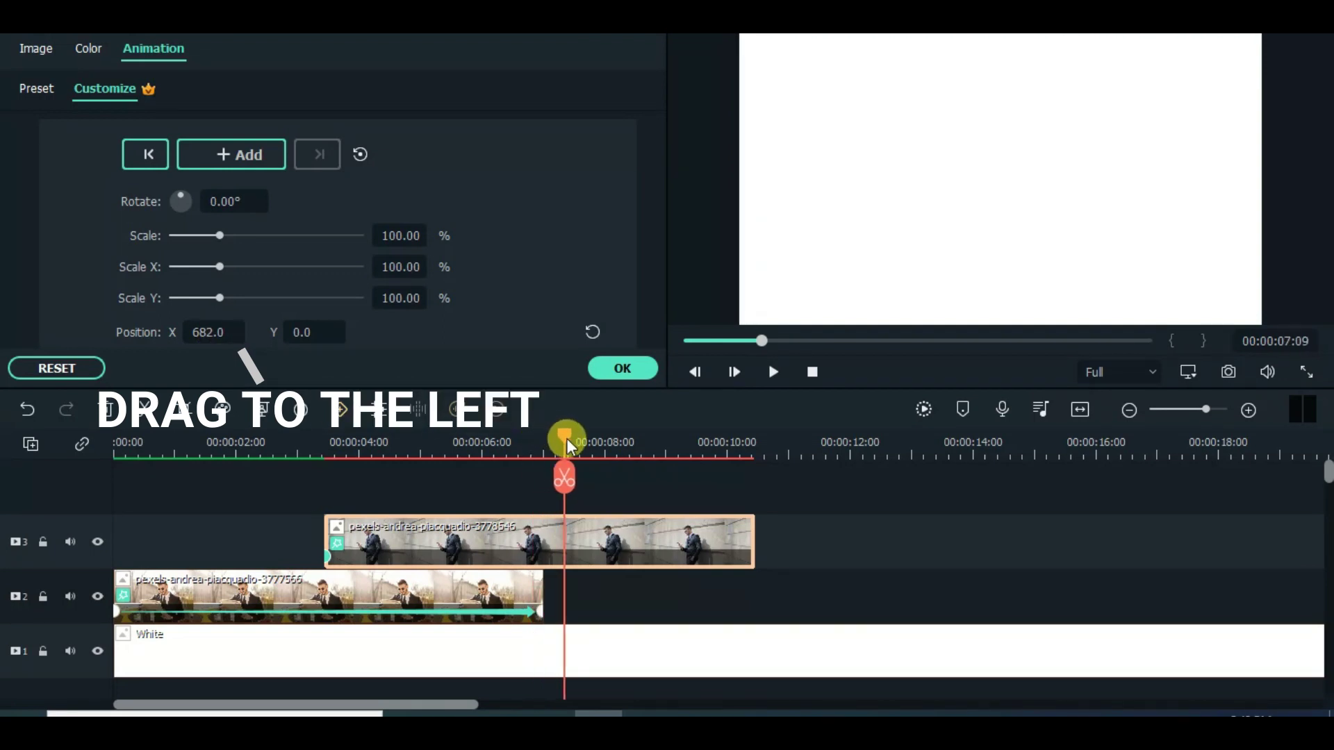
# Slide the wall photo out of frame to position X -682.0 and shift its second keyframe to the clip's end
pyautogui.moveTo(226, 331); pyautogui.dragTo(202, 332)
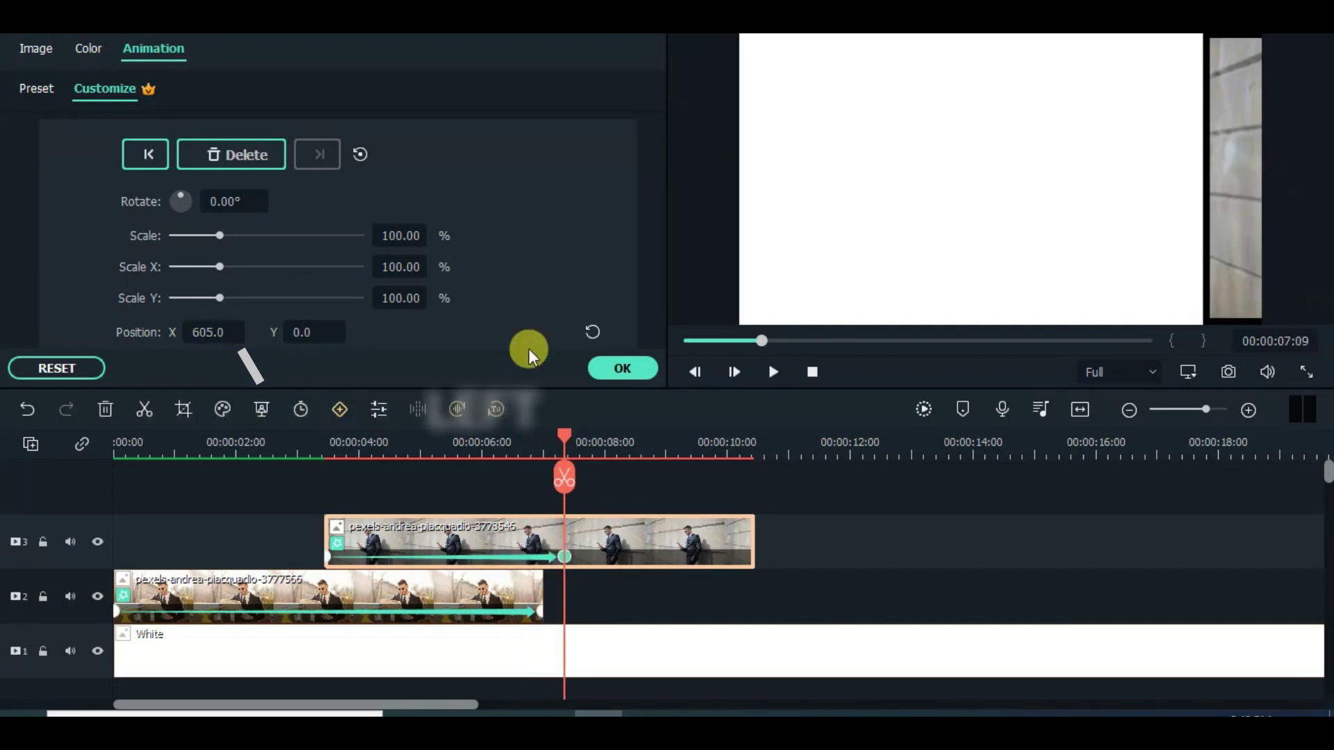
pyautogui.moveTo(1242, 198); pyautogui.dragTo(1139, 189)
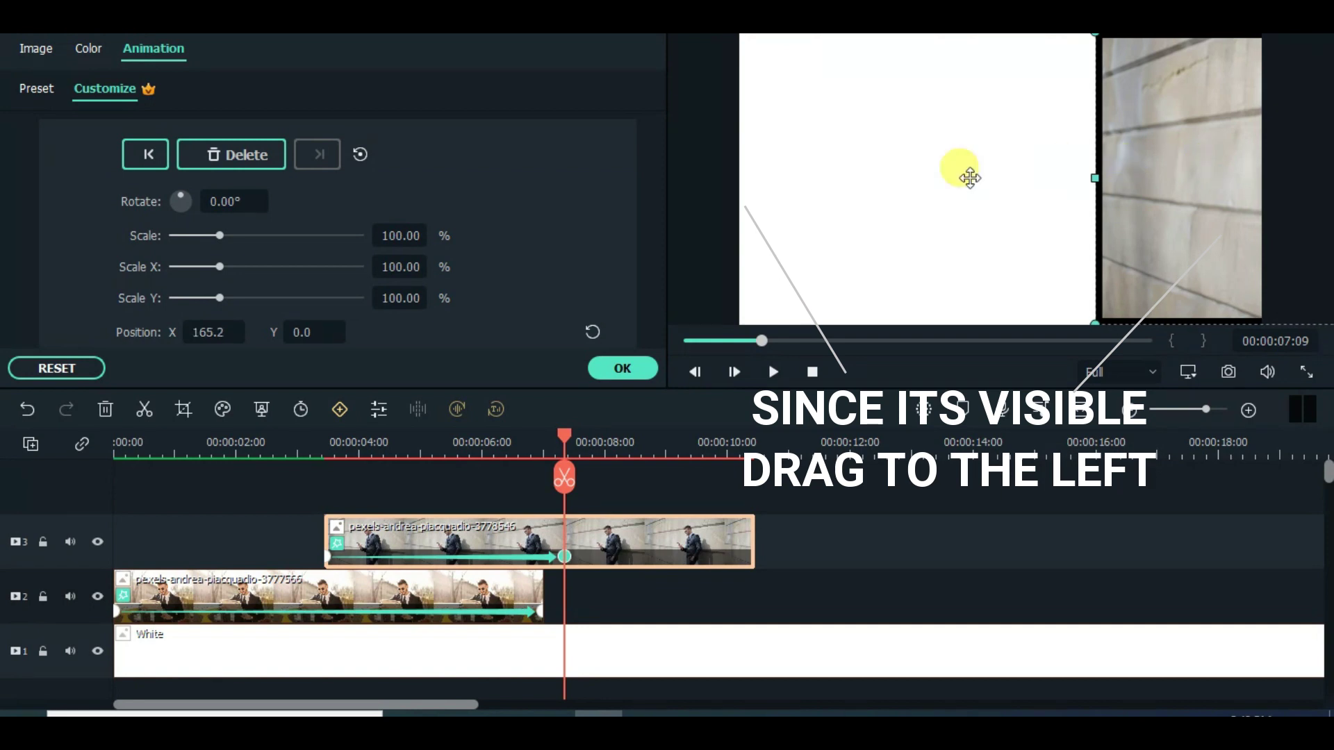
pyautogui.moveTo(970, 179); pyautogui.dragTo(863, 173)
pyautogui.moveTo(1094, 178)
pyautogui.mouseDown()
pyautogui.moveTo(840, 202)
pyautogui.moveTo(729, 181)
pyautogui.mouseUp()
pyautogui.moveTo(818, 201); pyautogui.dragTo(707, 191)
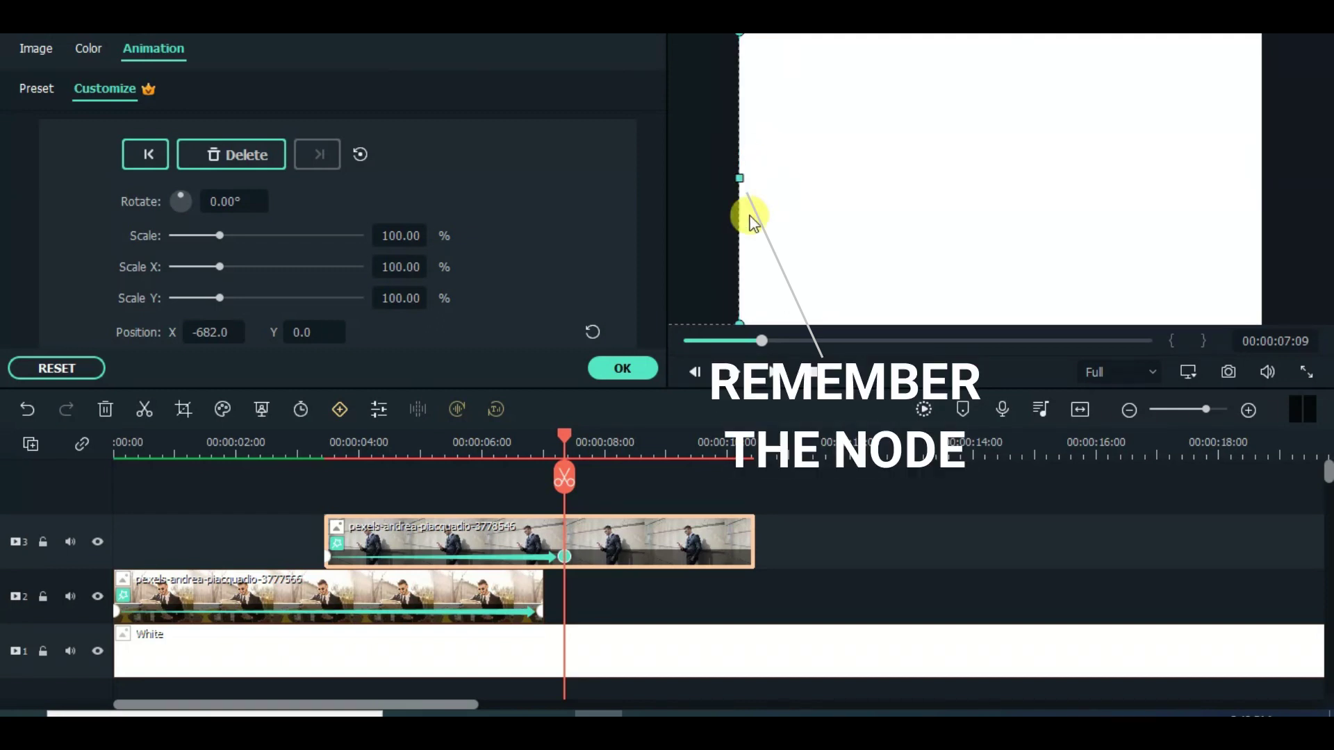
pyautogui.moveTo(565, 556); pyautogui.dragTo(748, 556)
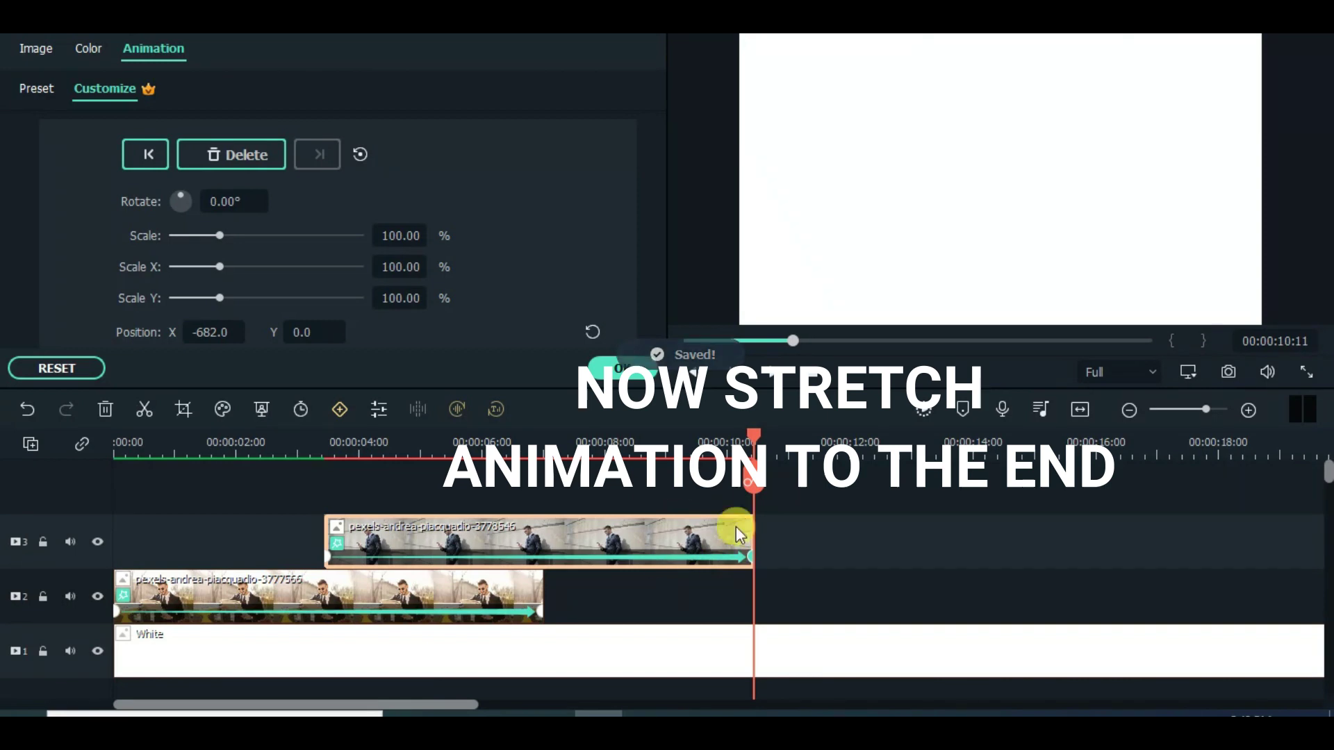
# Play the timeline from the beginning to check both photos sliding across the frame
pyautogui.click(686, 342)
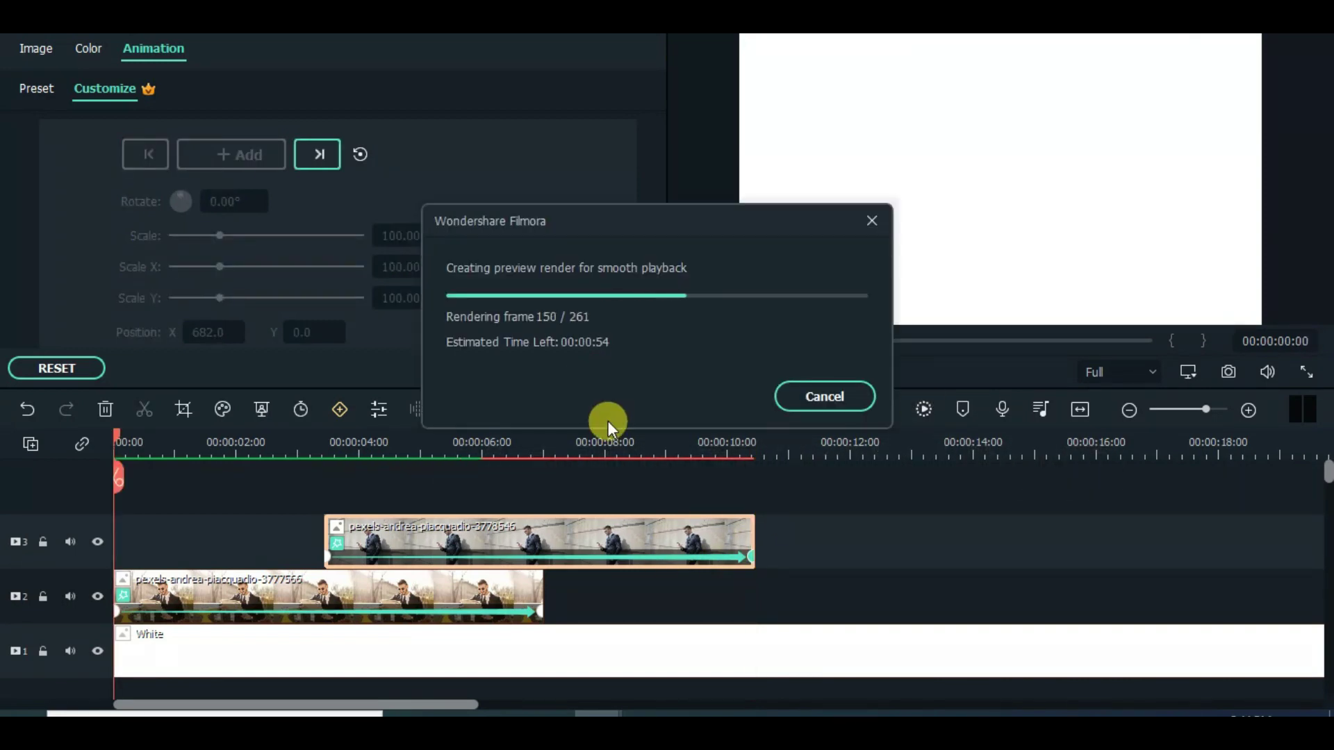
pyautogui.click(774, 373)
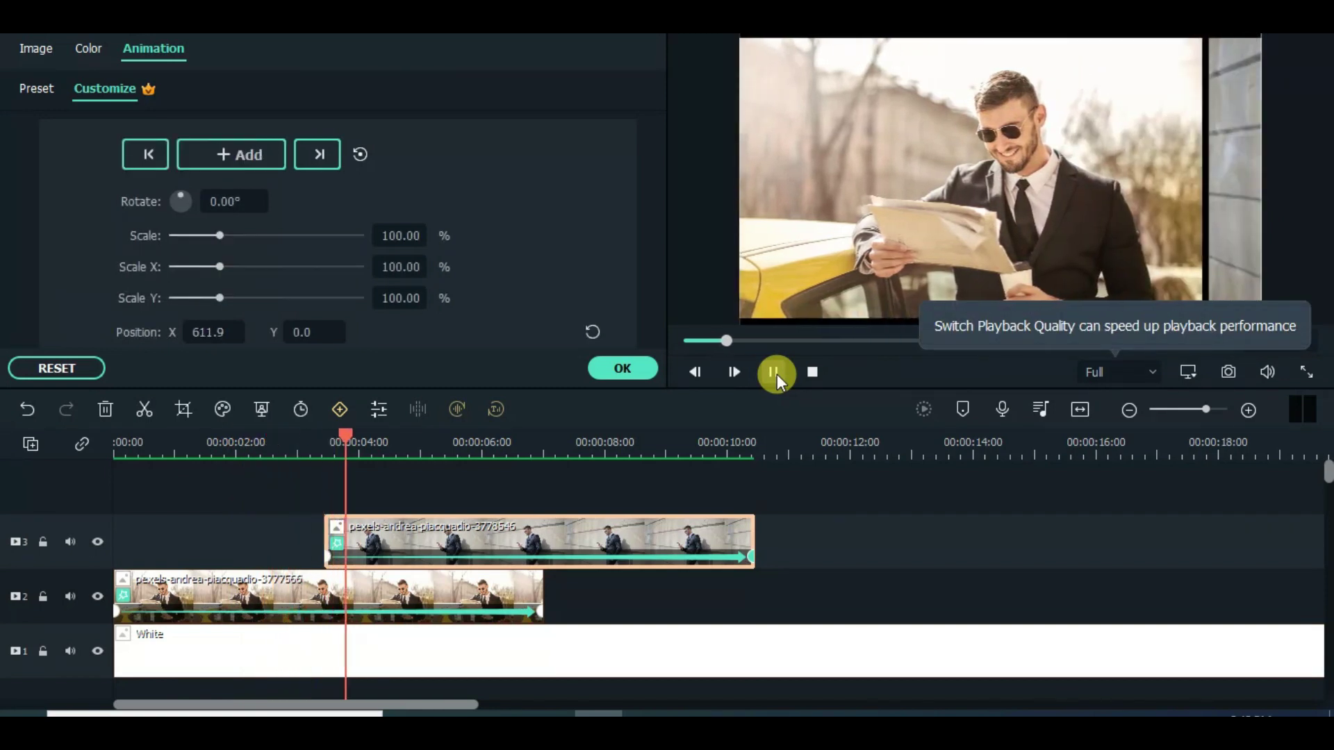
pyautogui.click(688, 341)
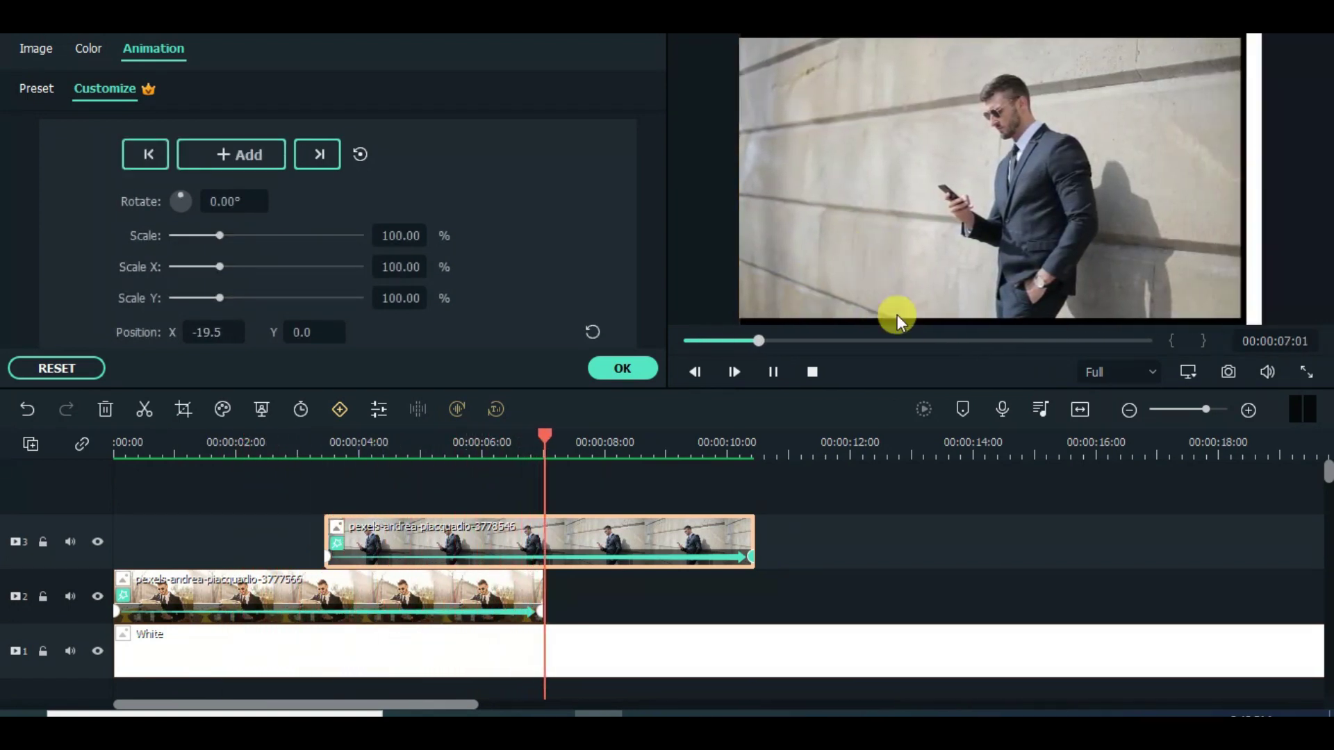
pyautogui.click(772, 372)
# With the playhead at 00:00:06:22, add the photo of the man checking his watch above the wall clip and extend it to match that clip's end
pyautogui.moveTo(594, 436); pyautogui.dragTo(534, 439)
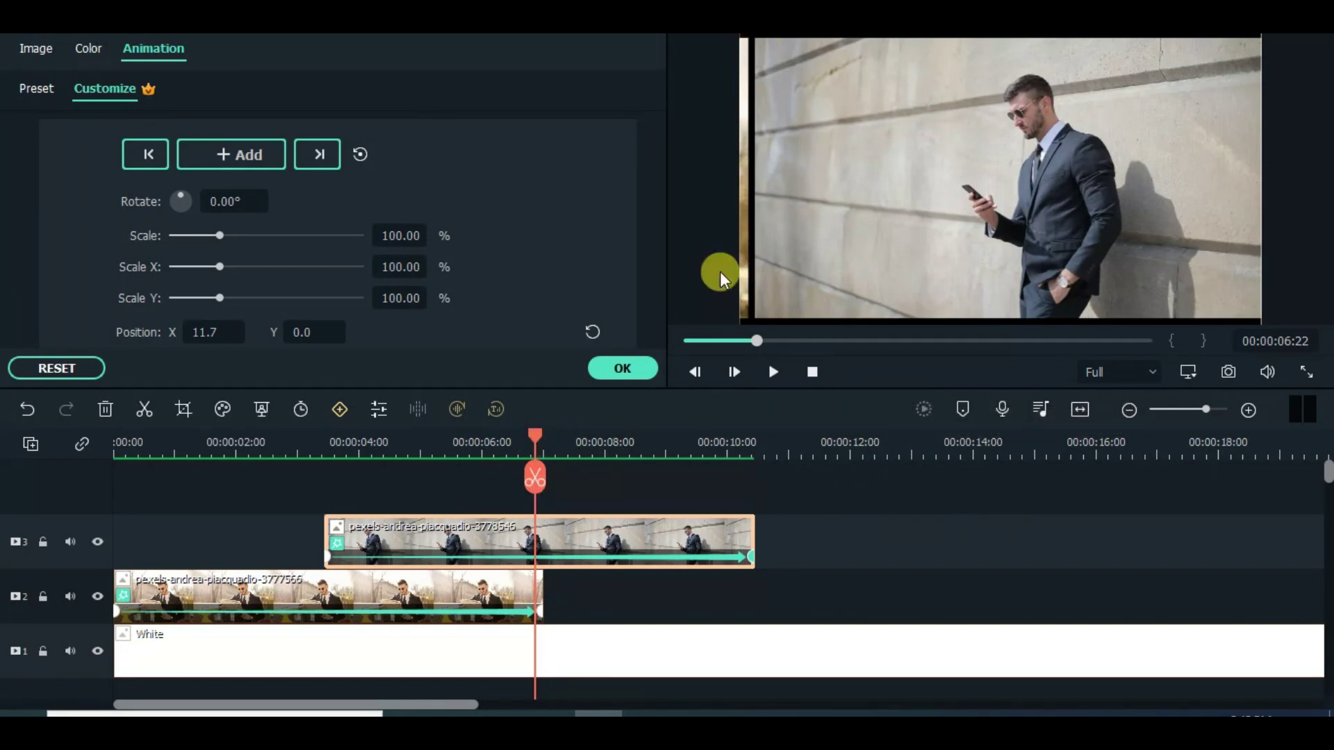
pyautogui.click(623, 368)
pyautogui.moveTo(456, 258); pyautogui.dragTo(337, 486)
pyautogui.moveTo(631, 542); pyautogui.dragTo(751, 549)
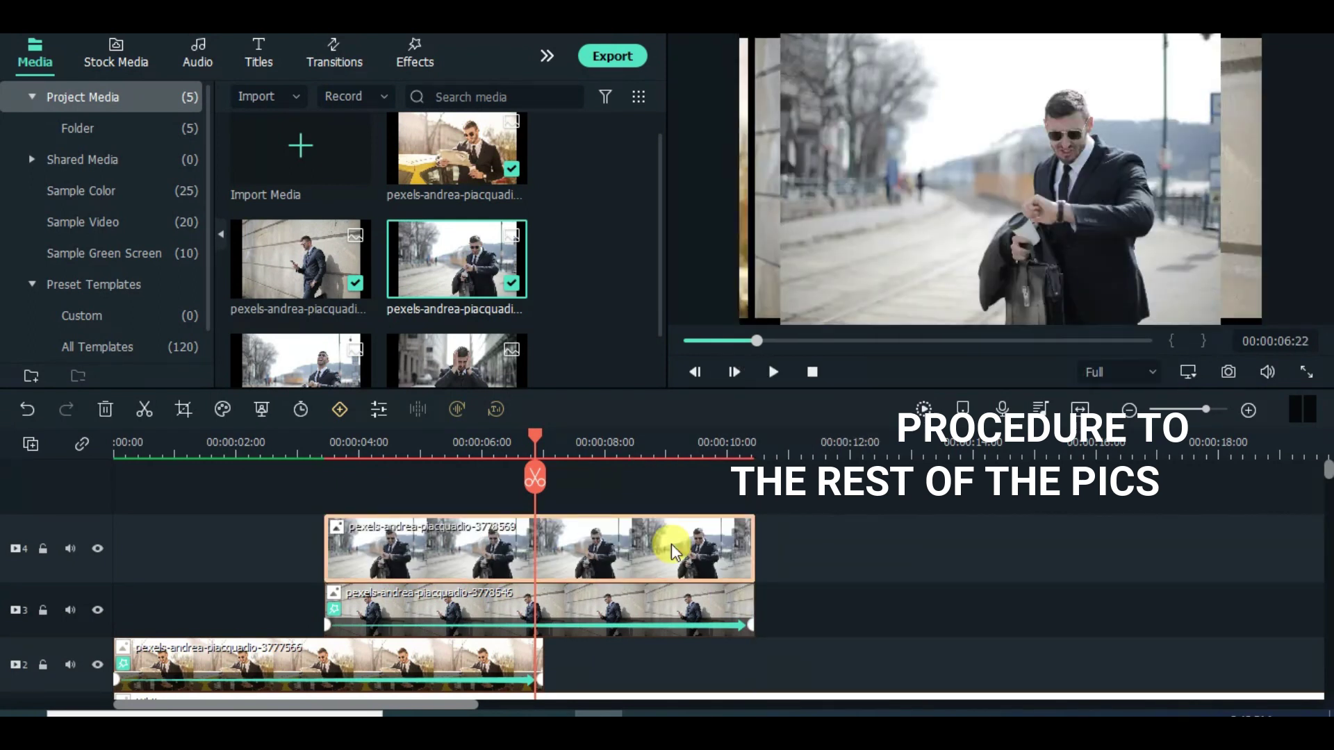
# Paste the copied effect onto the watch photo clip and move the clip to start at the playhead at 00:00:06:22
pyautogui.rightClick(589, 554)
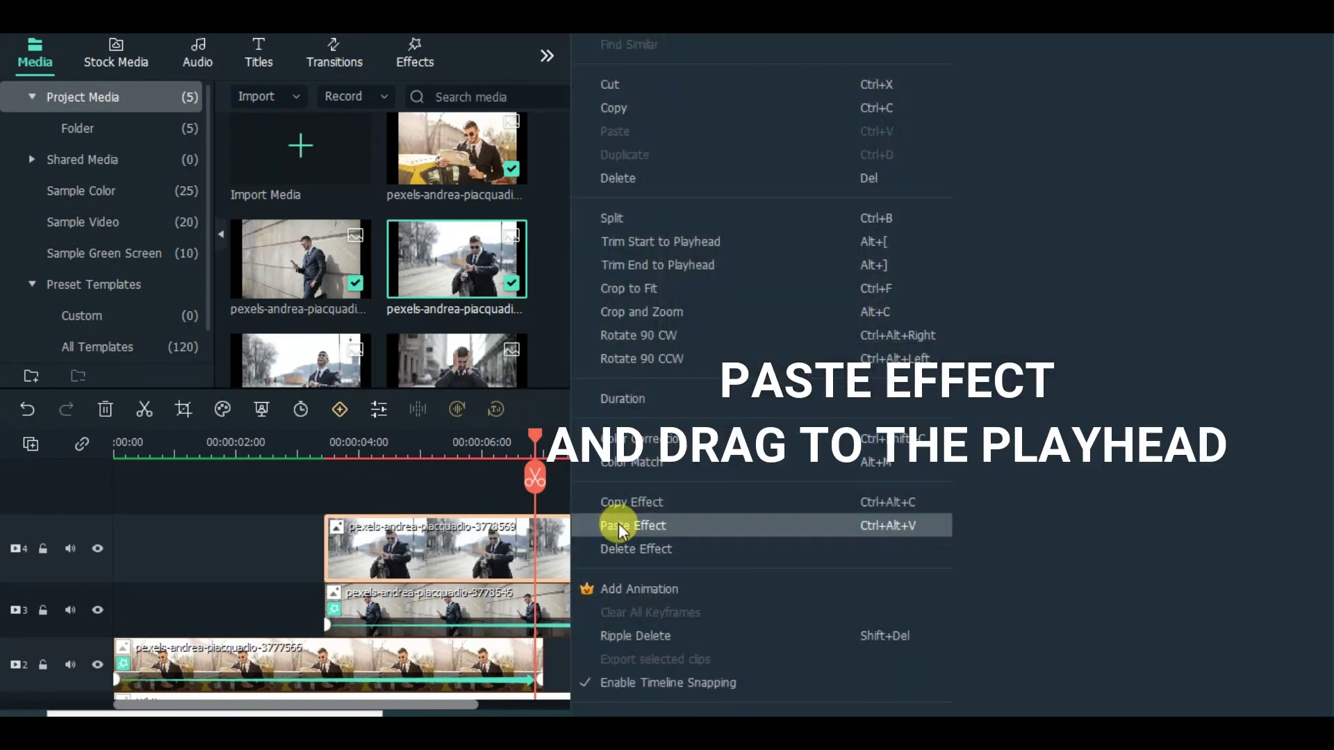
pyautogui.click(611, 522)
pyautogui.moveTo(585, 543); pyautogui.dragTo(711, 552)
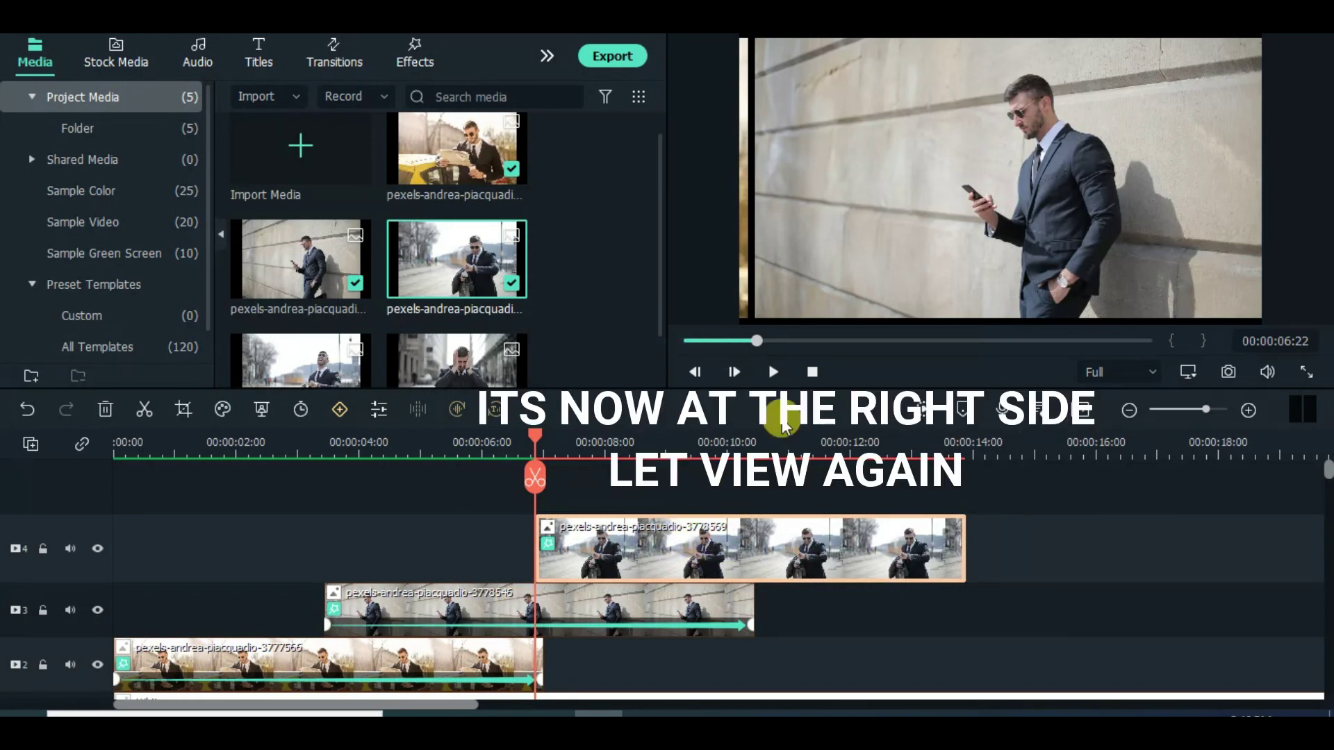
# Zoom the preview out to 10% and open the watch photo clip's animation settings to examine its off-frame position
pyautogui.rightClick(814, 291)
pyautogui.moveTo(861, 417)
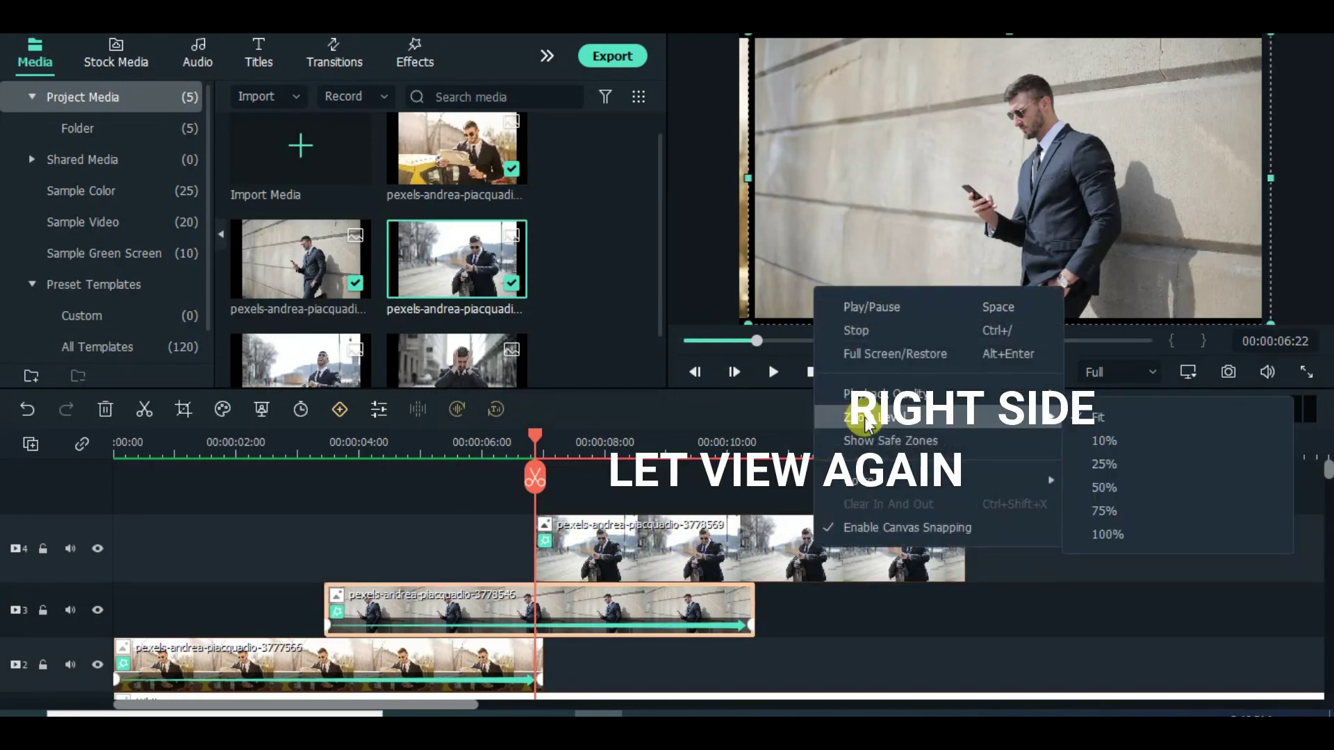
pyautogui.click(1105, 439)
pyautogui.doubleClick(632, 566)
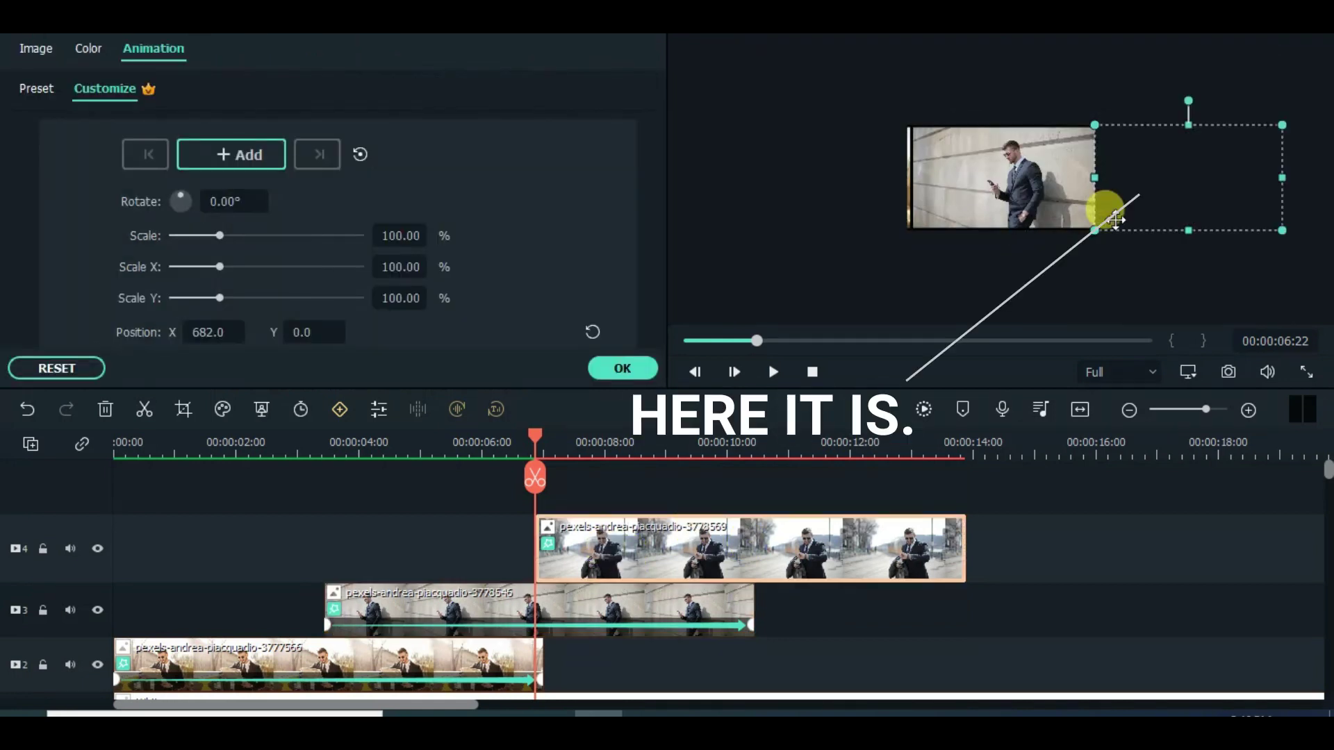
# Set the preview zoom level back to Fit
pyautogui.rightClick(770, 299)
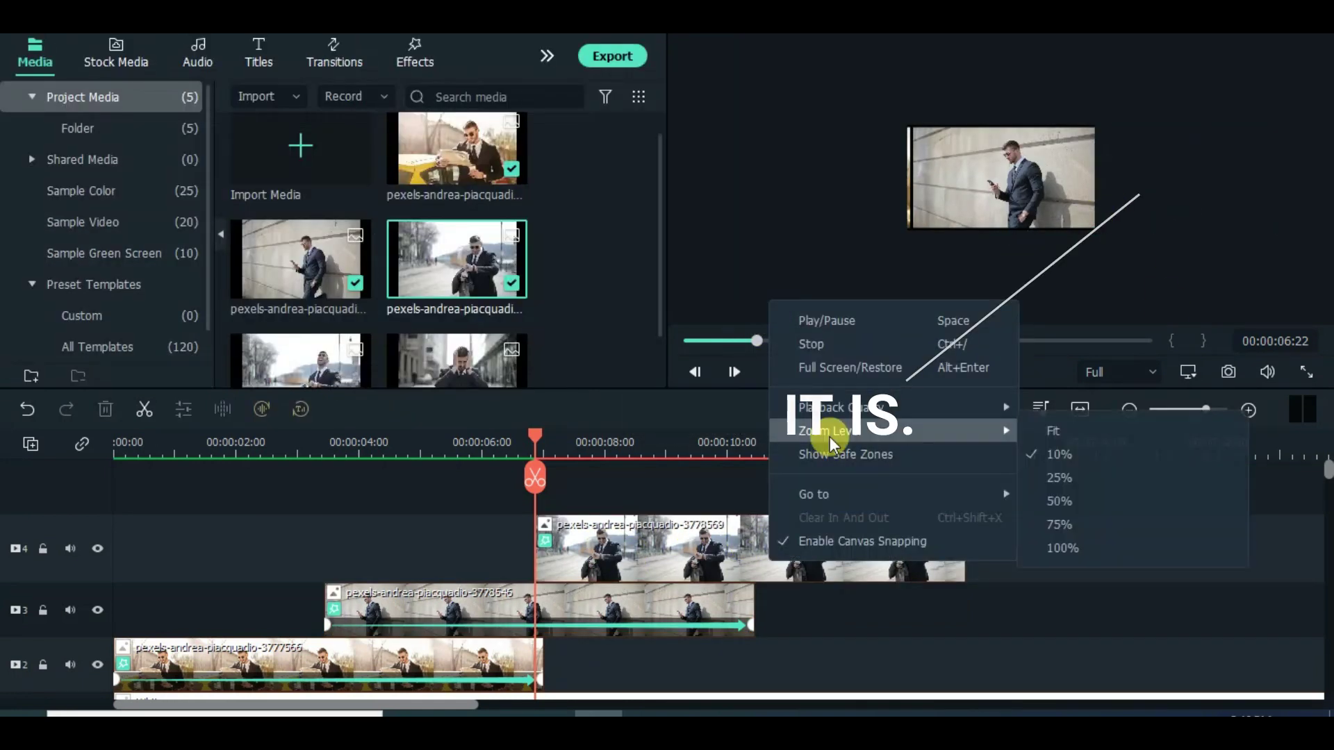
pyautogui.moveTo(830, 431)
pyautogui.click(1126, 429)
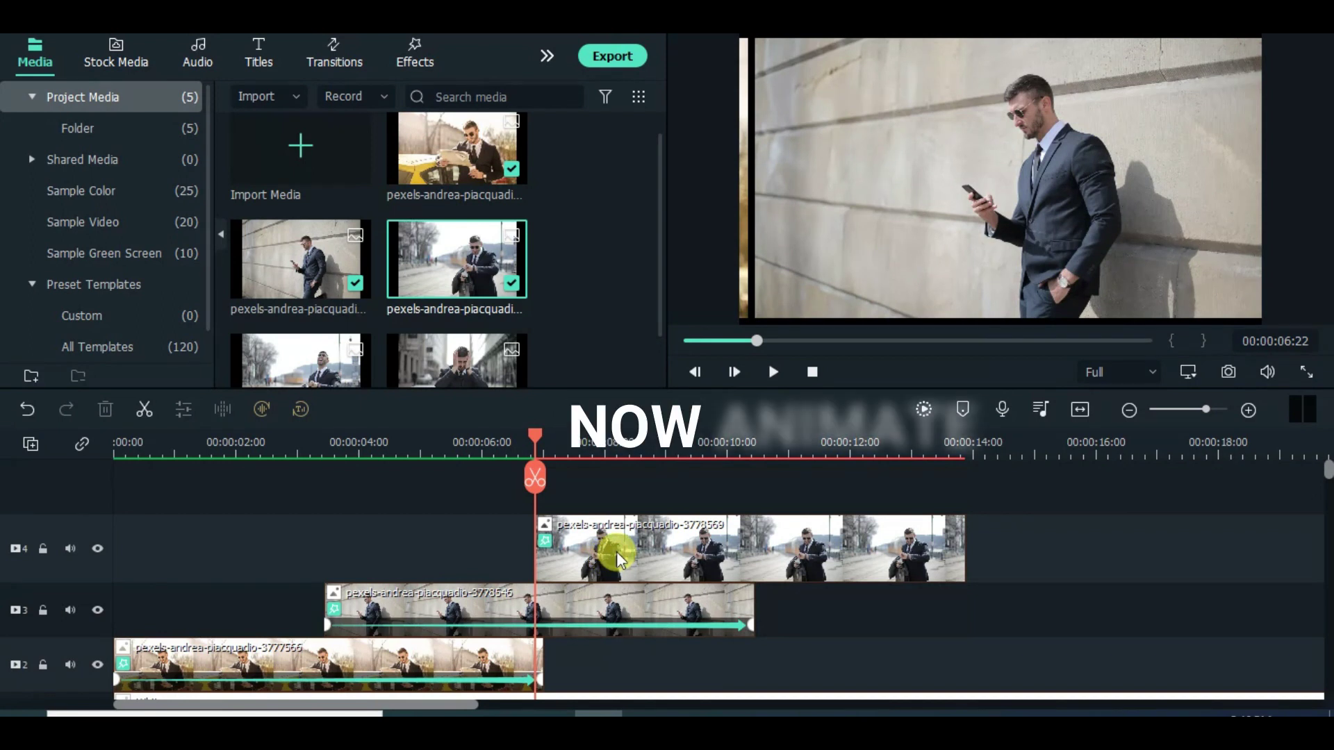
# Keyframe the watch photo from X 682 at 00:00:06:22 to X -682, and stretch the closing keyframe to the clip's end
pyautogui.click(616, 551)
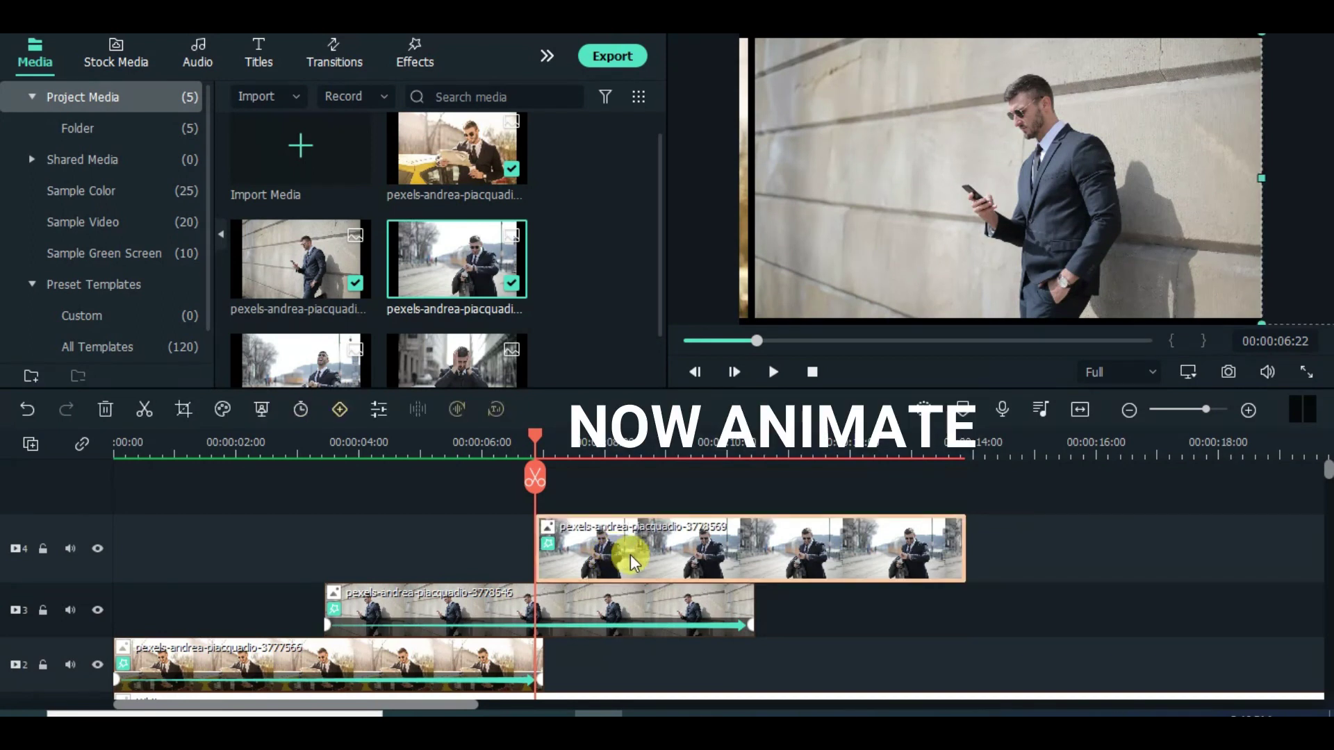
pyautogui.doubleClick(627, 550)
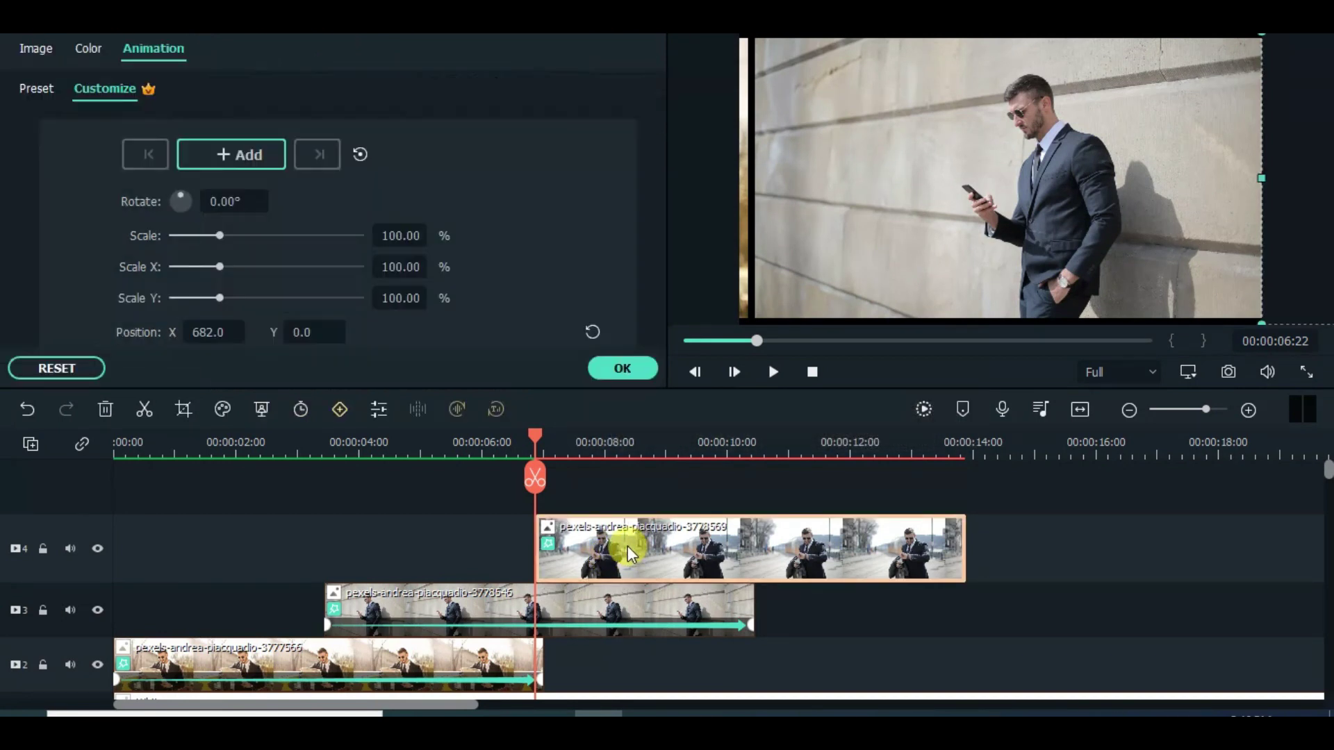
pyautogui.click(247, 148)
pyautogui.moveTo(535, 436); pyautogui.dragTo(776, 459)
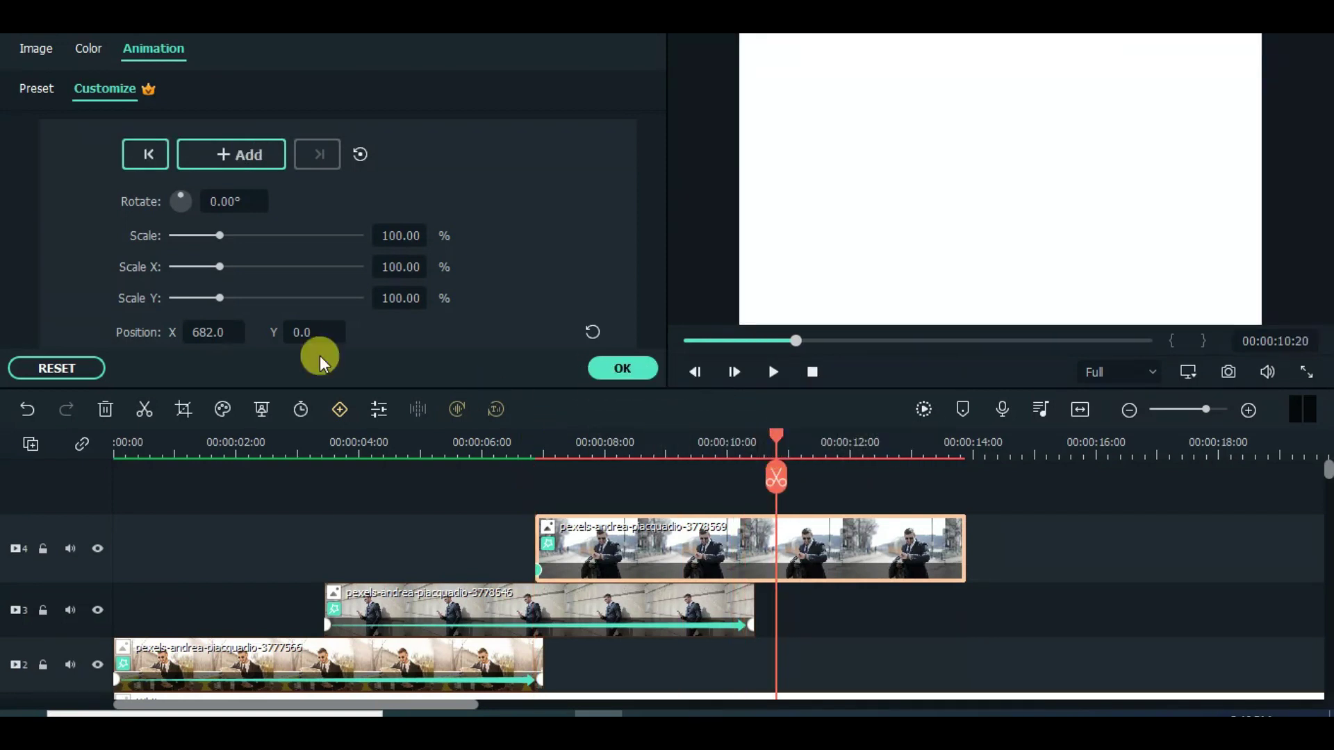
pyautogui.moveTo(1254, 222); pyautogui.dragTo(727, 195)
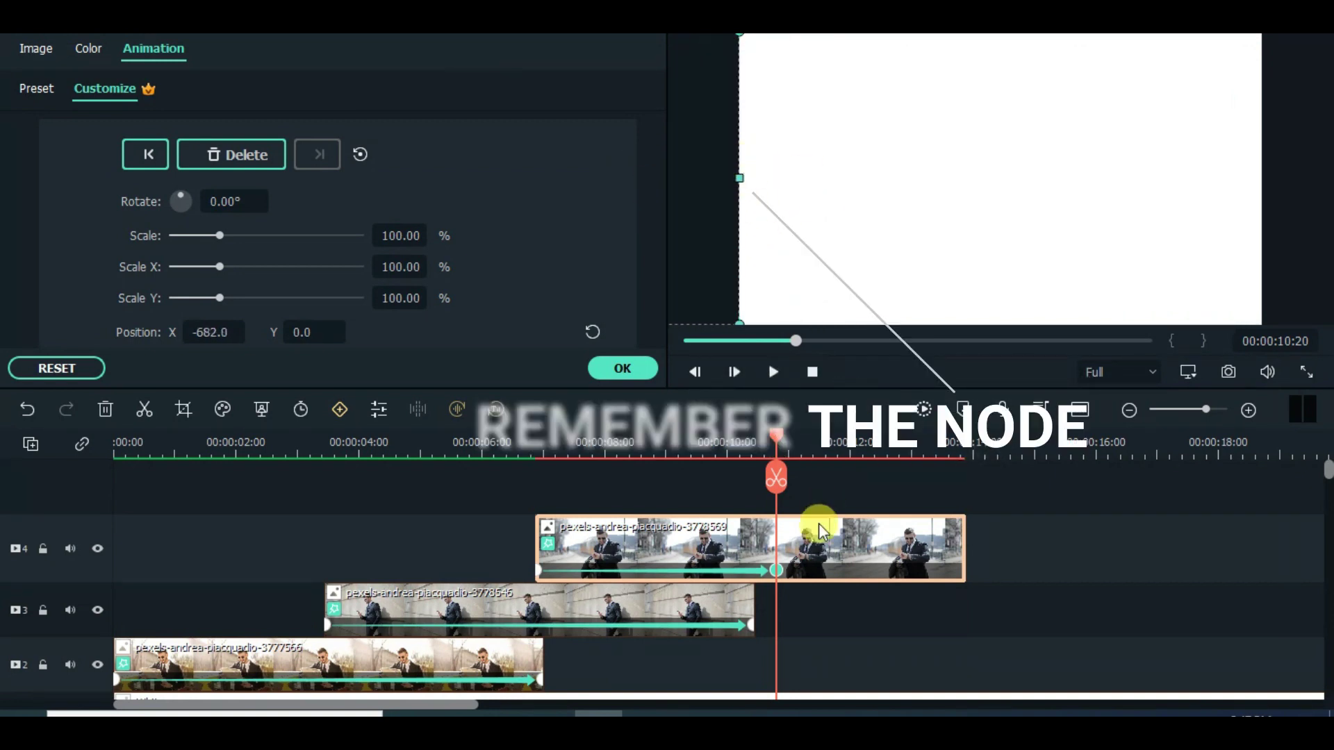
pyautogui.moveTo(775, 568); pyautogui.dragTo(978, 565)
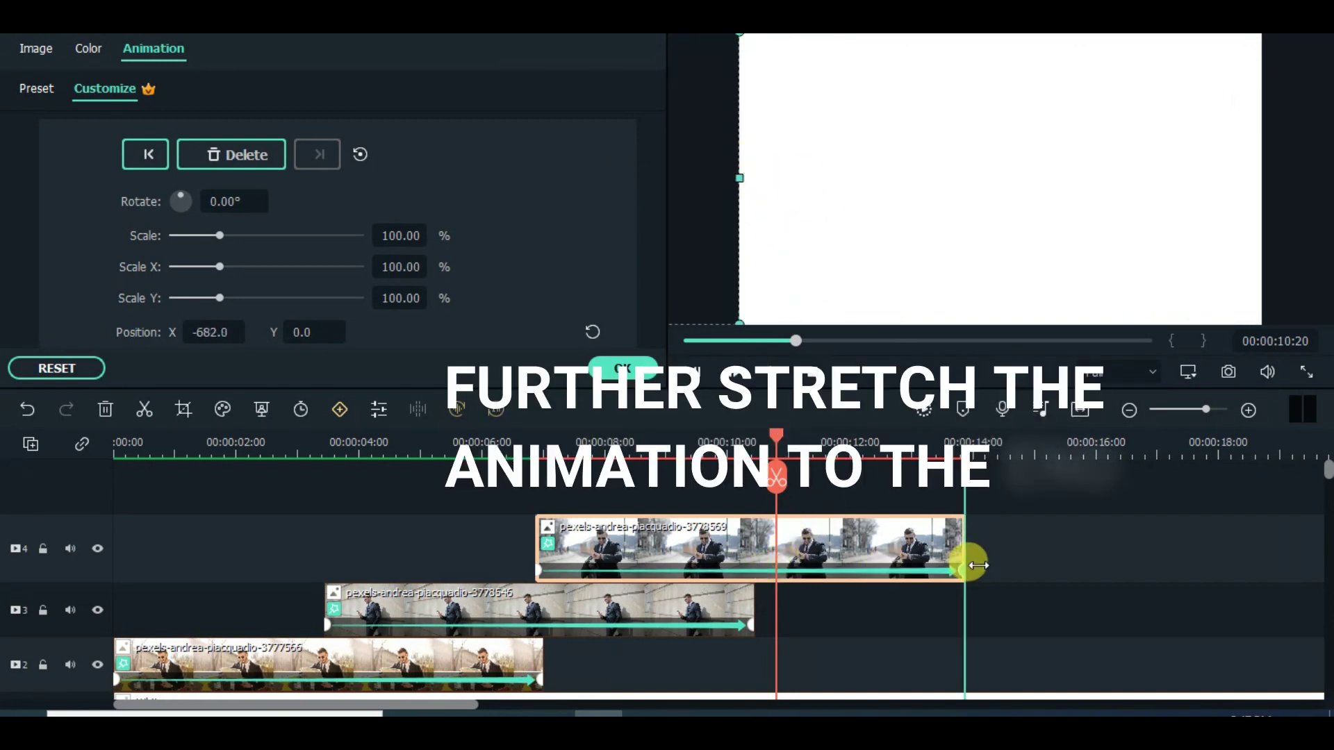
# Render the timeline preview and play it from the start with normal track height to check the watch photo's slide
pyautogui.click(923, 412)
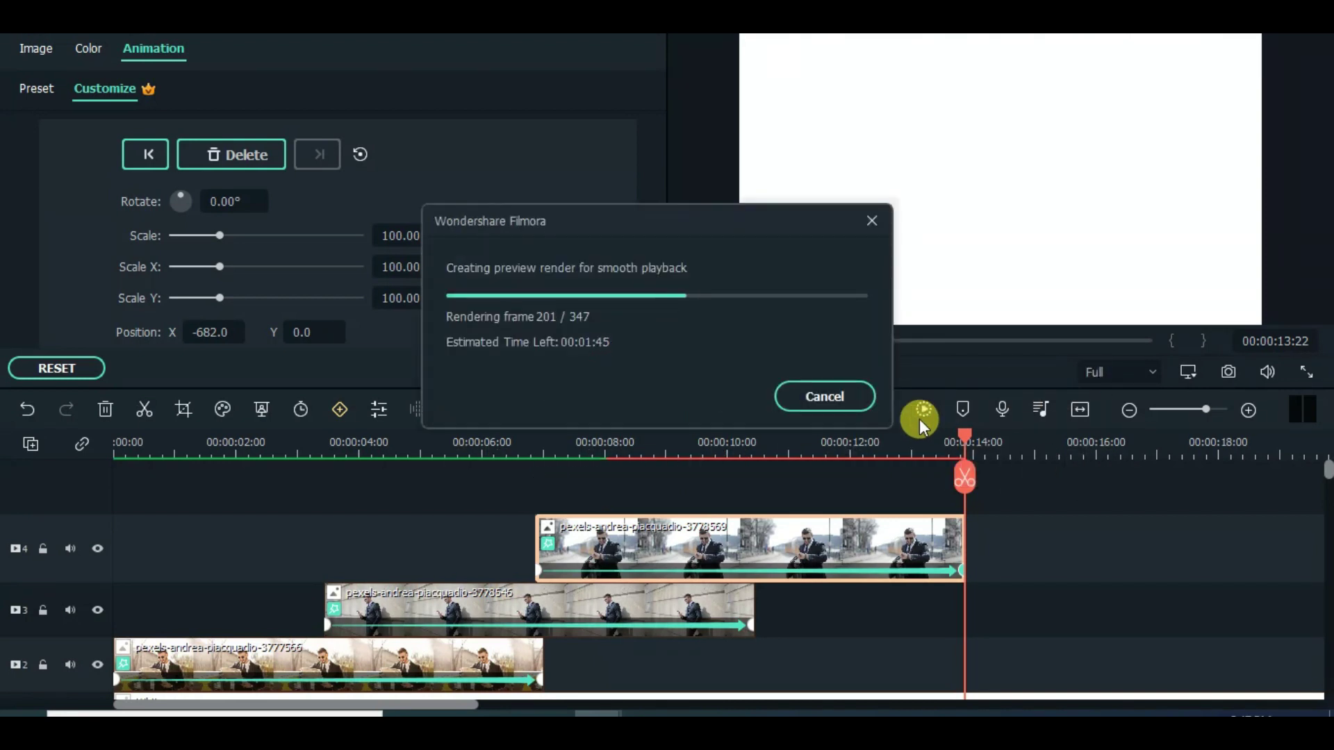
pyautogui.click(682, 341)
pyautogui.click(31, 444)
pyautogui.click(298, 628)
pyautogui.moveTo(1326, 471)
pyautogui.mouseDown()
pyautogui.moveTo(1323, 500)
pyautogui.moveTo(1326, 490)
pyautogui.mouseUp()
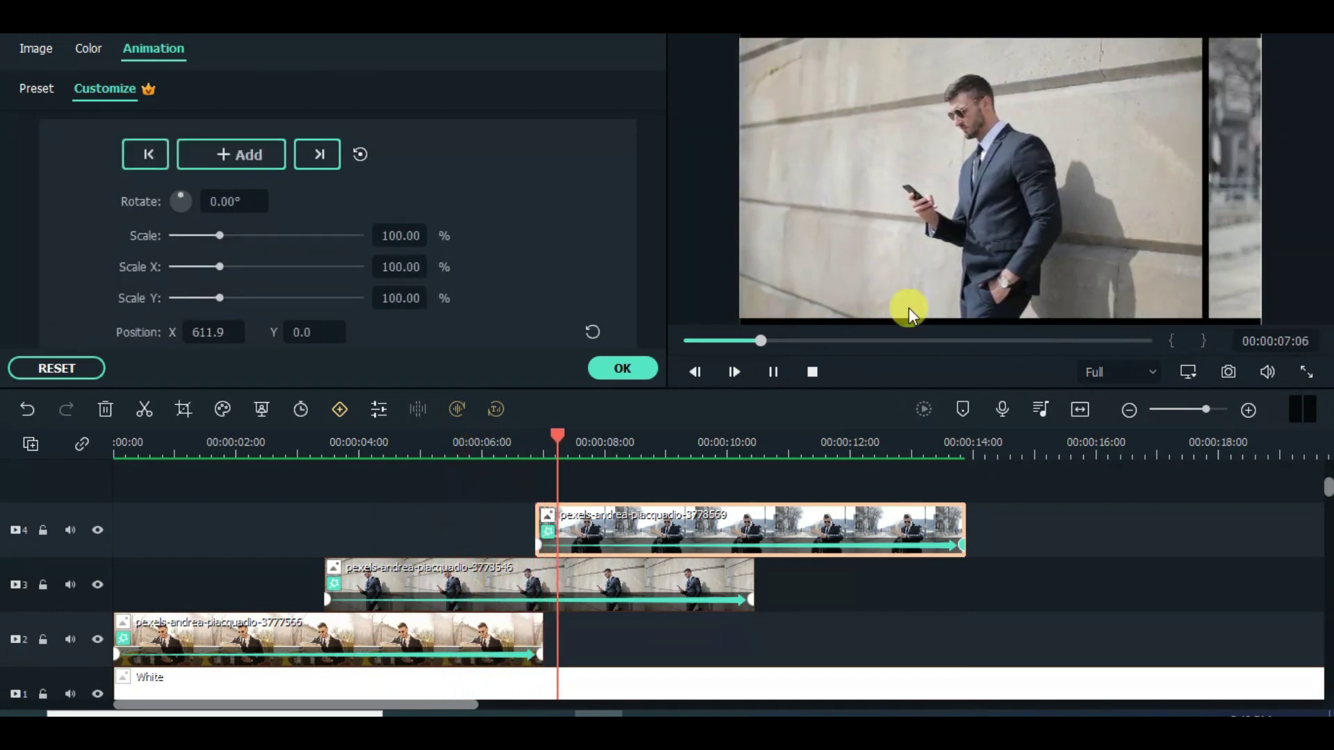
pyautogui.click(775, 369)
# Add the laughing man photo above the watch clip, match its length, start it at 00:00:10:08 and paste the copied effect onto it
pyautogui.moveTo(730, 432); pyautogui.dragTo(747, 436)
pyautogui.click(625, 368)
pyautogui.moveTo(256, 304); pyautogui.dragTo(684, 535)
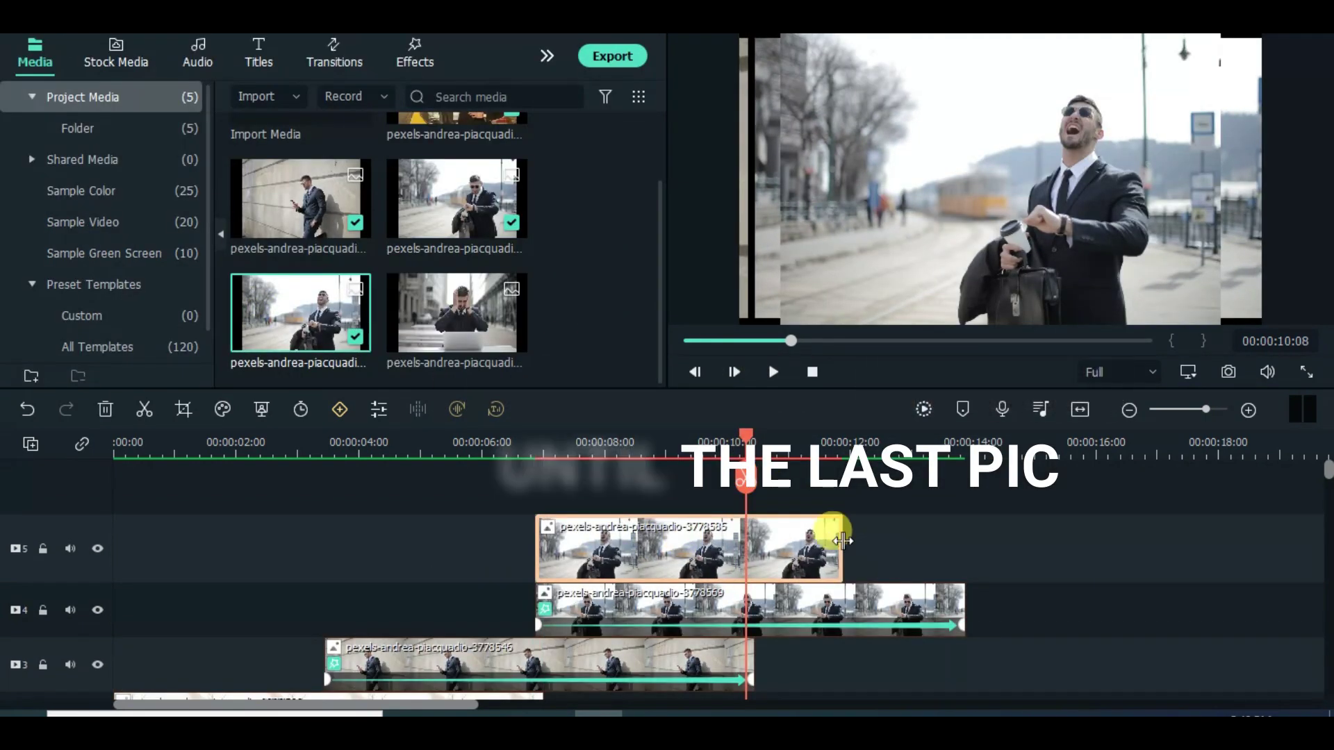
pyautogui.moveTo(841, 549); pyautogui.dragTo(963, 548)
pyautogui.moveTo(768, 545); pyautogui.dragTo(856, 540)
# Keyframe the laughing man photo to slide from X 682 past the frame's left edge, with the closing keyframe at the clip's end
pyautogui.doubleClick(868, 543)
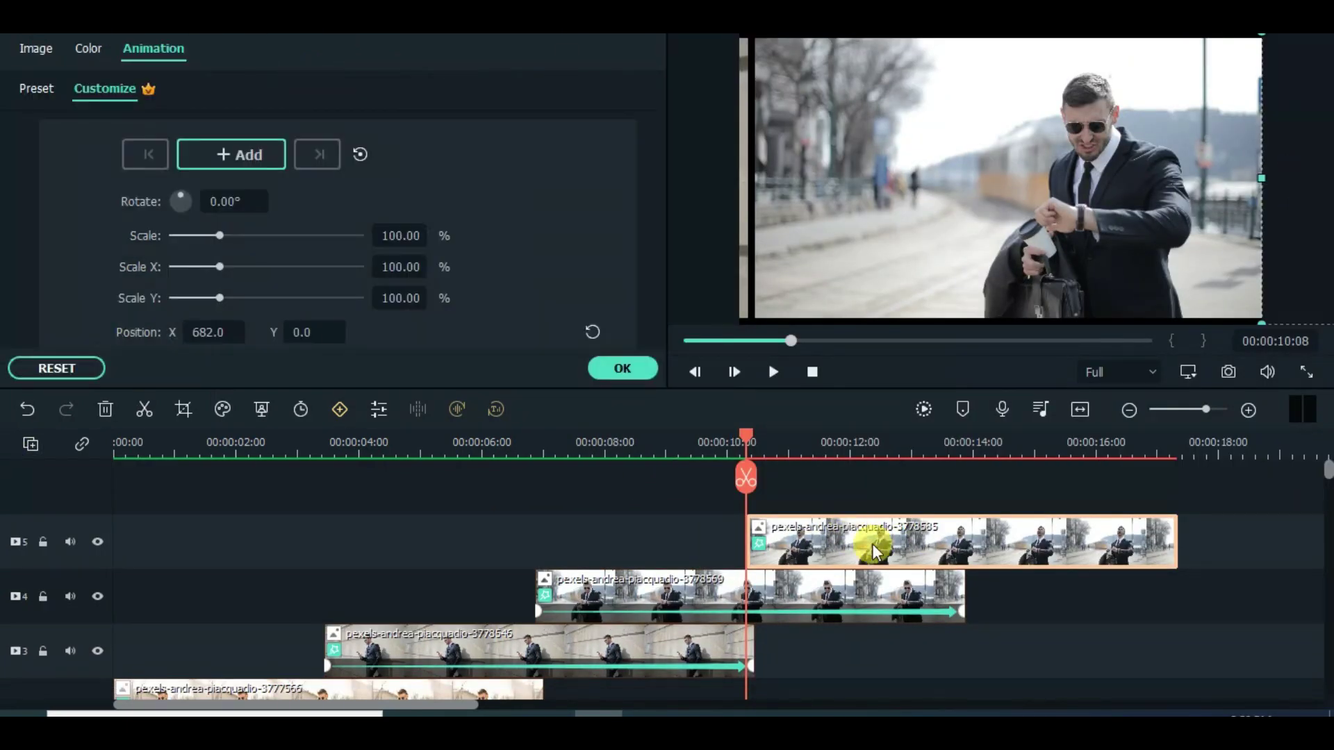
pyautogui.moveTo(1026, 450); pyautogui.dragTo(1014, 450)
pyautogui.moveTo(208, 331); pyautogui.dragTo(213, 326)
pyautogui.moveTo(1144, 196); pyautogui.dragTo(694, 182)
# With the playhead at 00:00:13:19, add the laptop photo above the laughing man clip at matching length and apply the copied effect
pyautogui.moveTo(1119, 442); pyautogui.dragTo(957, 438)
pyautogui.moveTo(427, 705); pyautogui.dragTo(555, 709)
pyautogui.click(623, 368)
pyautogui.moveTo(457, 313); pyautogui.dragTo(645, 533)
pyautogui.click(513, 545)
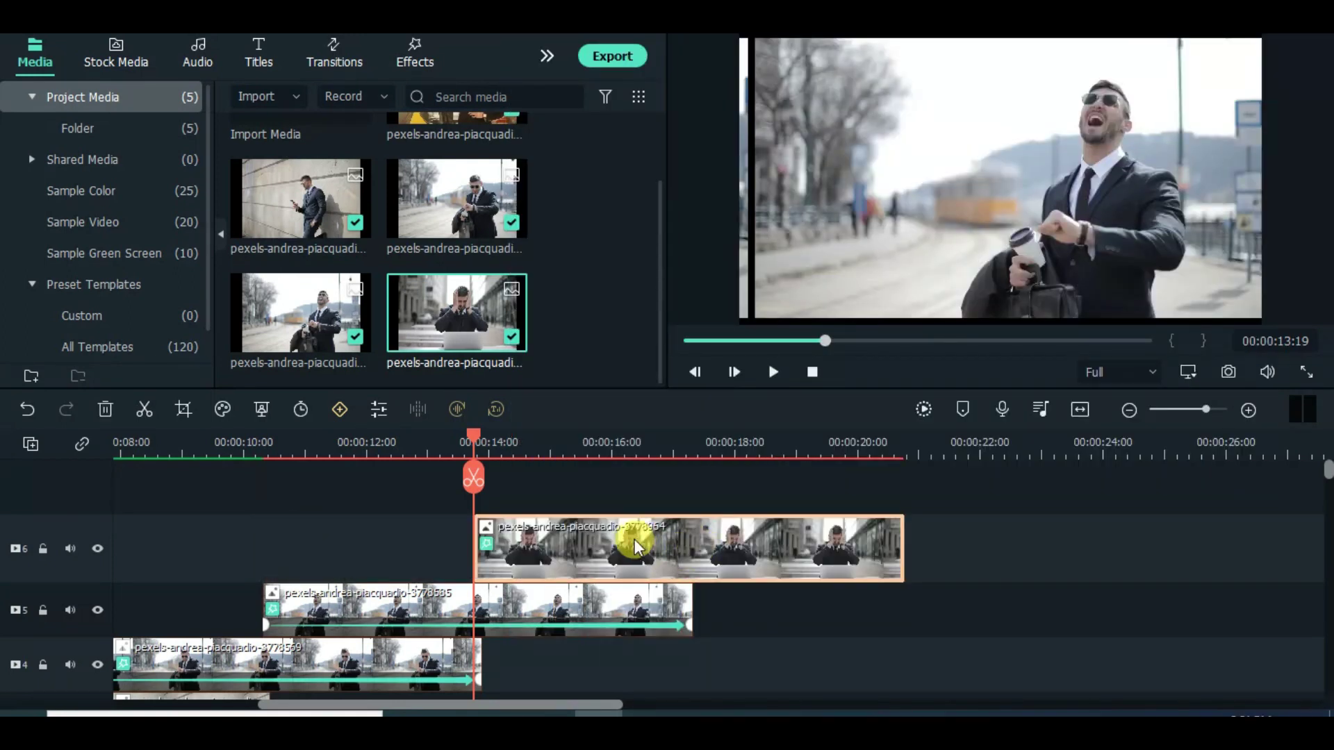
# Keyframe the laptop photo from X 682 to X -682, stretch the closing keyframe to the clip's end, and render the preview
pyautogui.doubleClick(635, 547)
pyautogui.moveTo(661, 446); pyautogui.dragTo(748, 539)
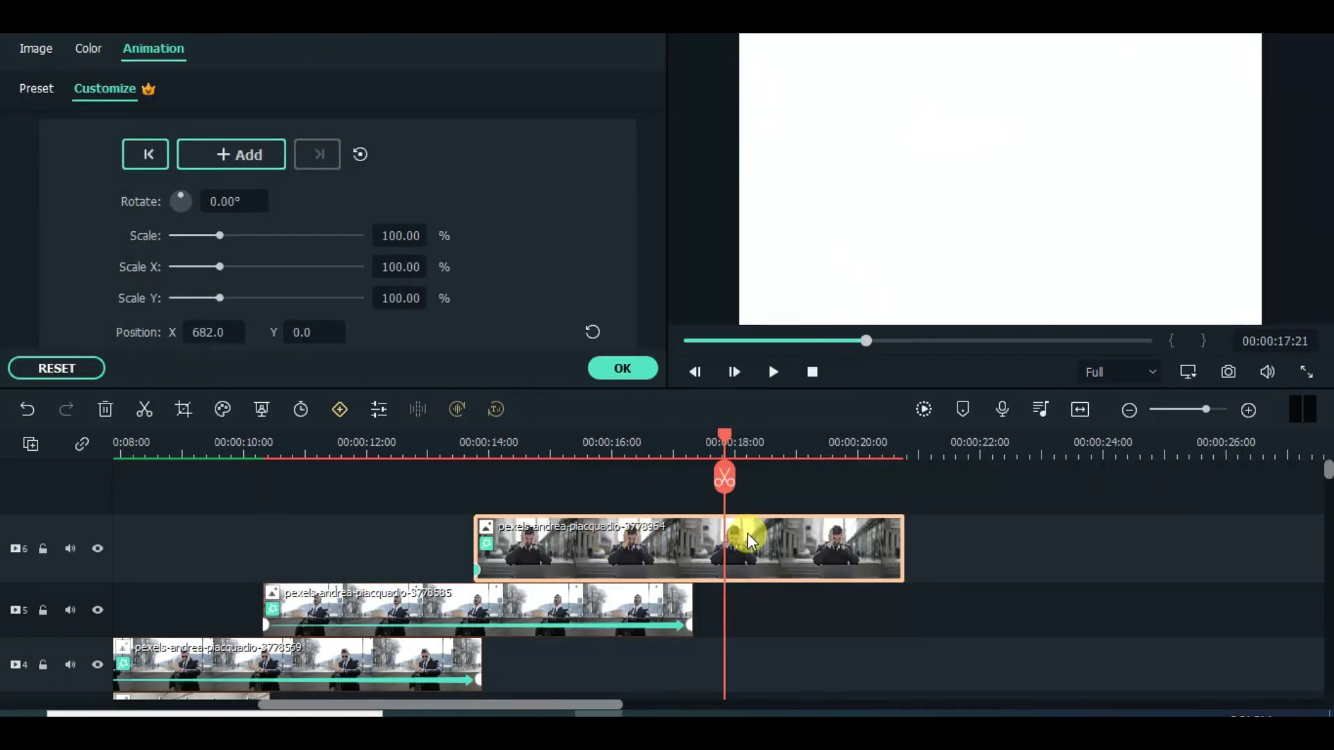
pyautogui.moveTo(216, 334); pyautogui.dragTo(198, 334)
pyautogui.moveTo(1122, 180); pyautogui.dragTo(844, 177)
pyautogui.moveTo(753, 172); pyautogui.dragTo(653, 173)
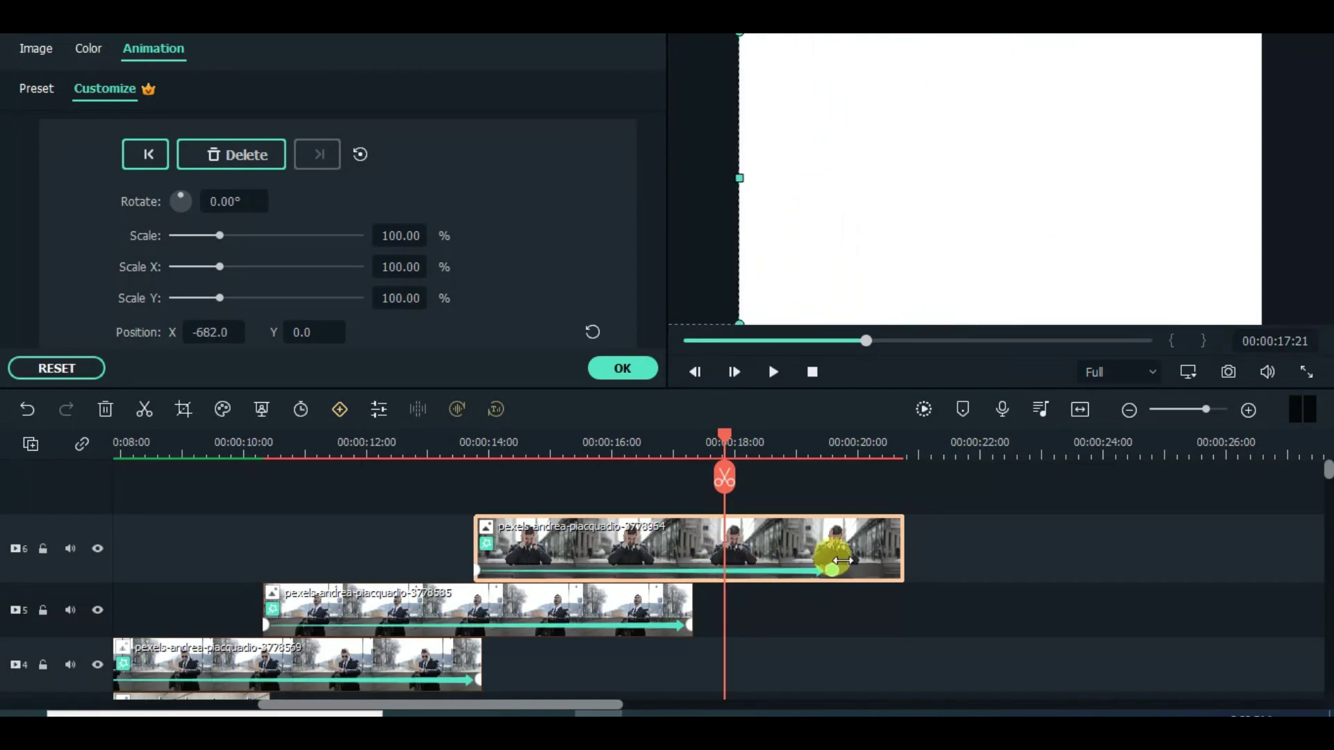
pyautogui.click(924, 408)
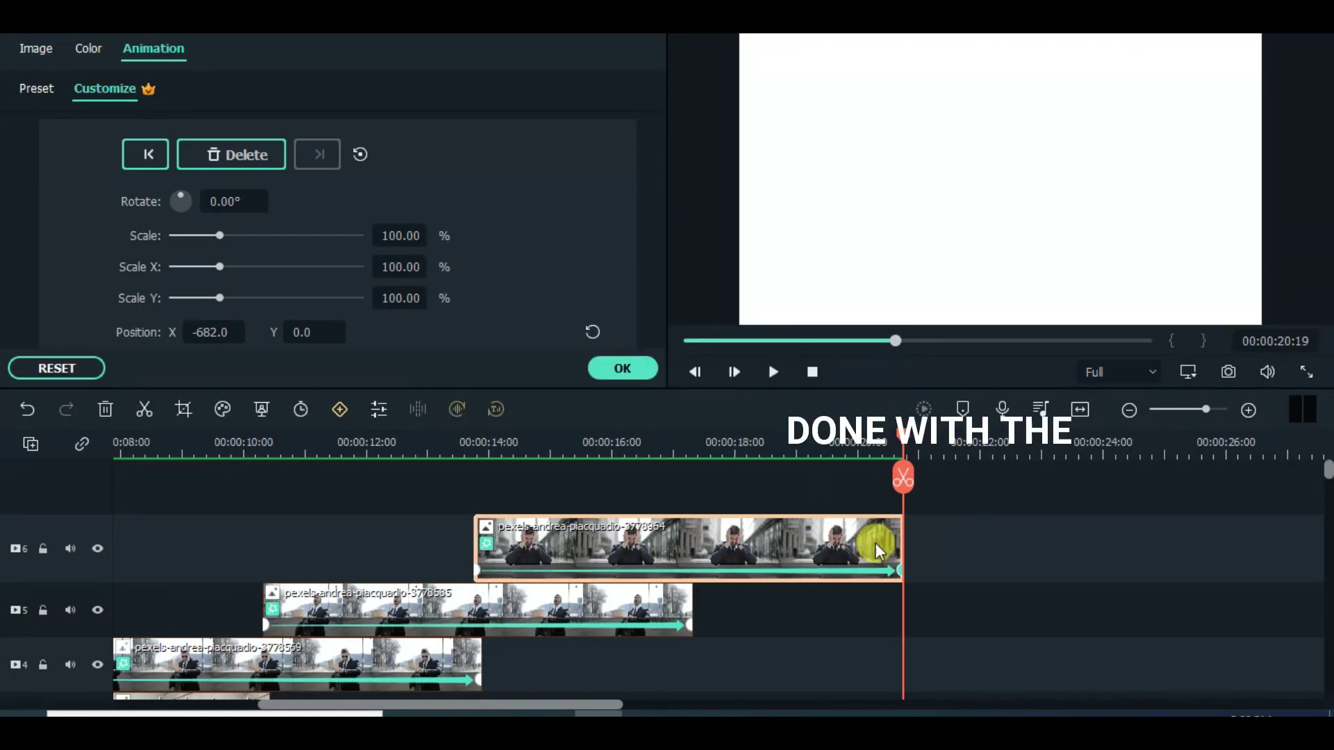
# Split the white background at 00:00:20:19 and delete the excess after the last photo
pyautogui.moveTo(1323, 472); pyautogui.dragTo(1327, 635)
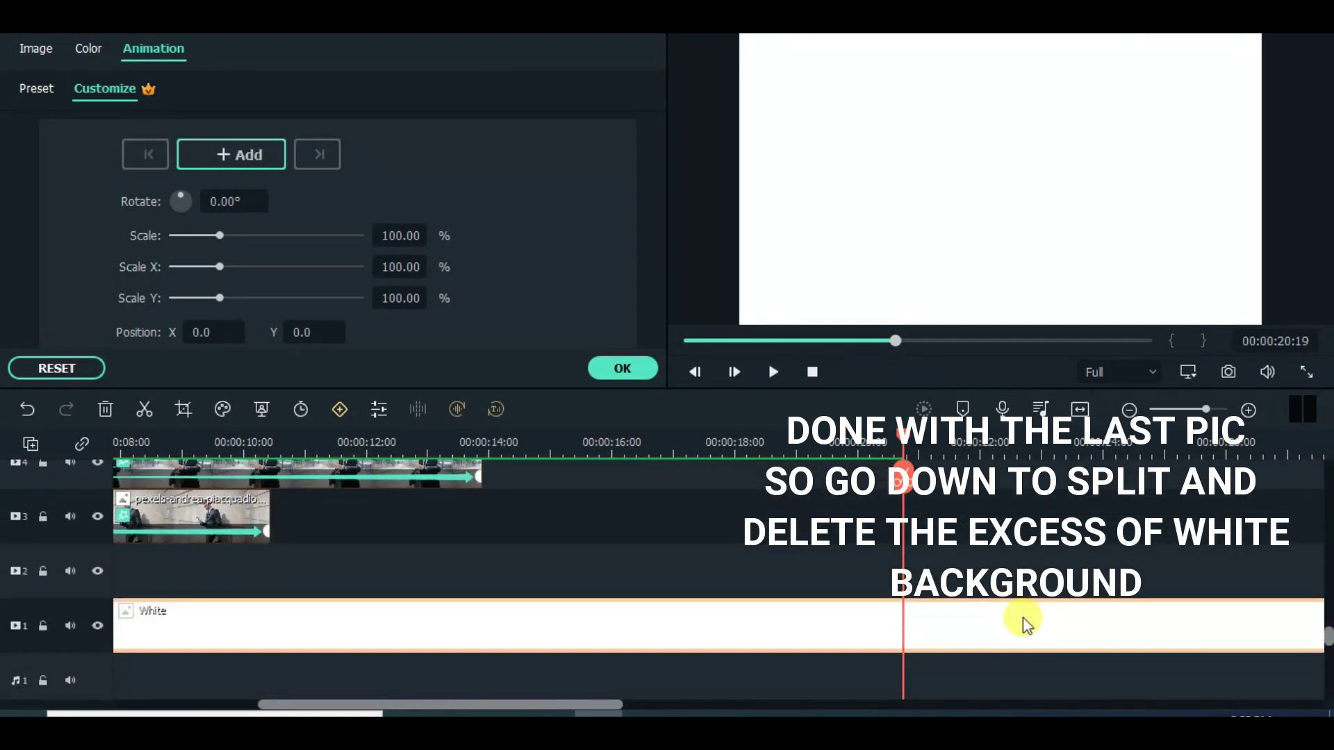
pyautogui.click(144, 413)
pyautogui.click(1001, 633)
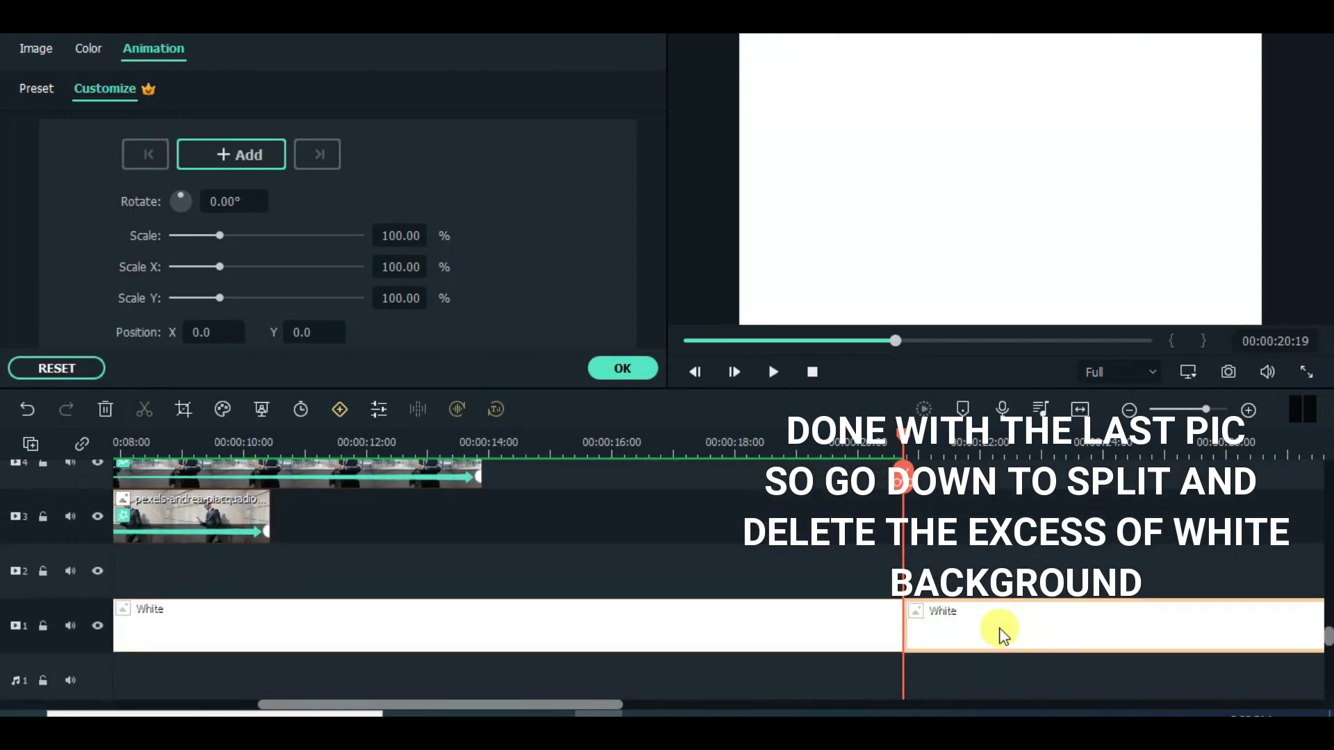
pyautogui.click(104, 411)
# Fit the whole project in the timeline and play it from the start to check all five photos sliding across
pyautogui.click(690, 341)
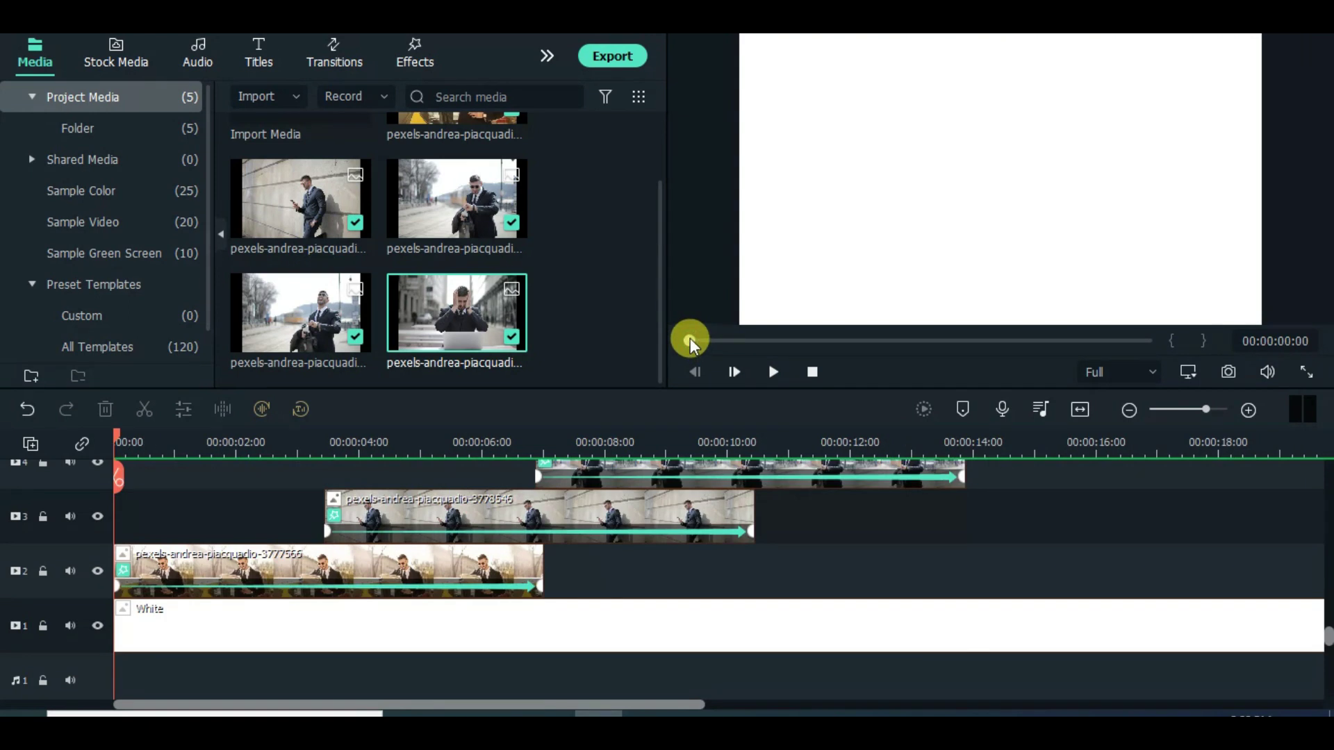
pyautogui.click(1079, 410)
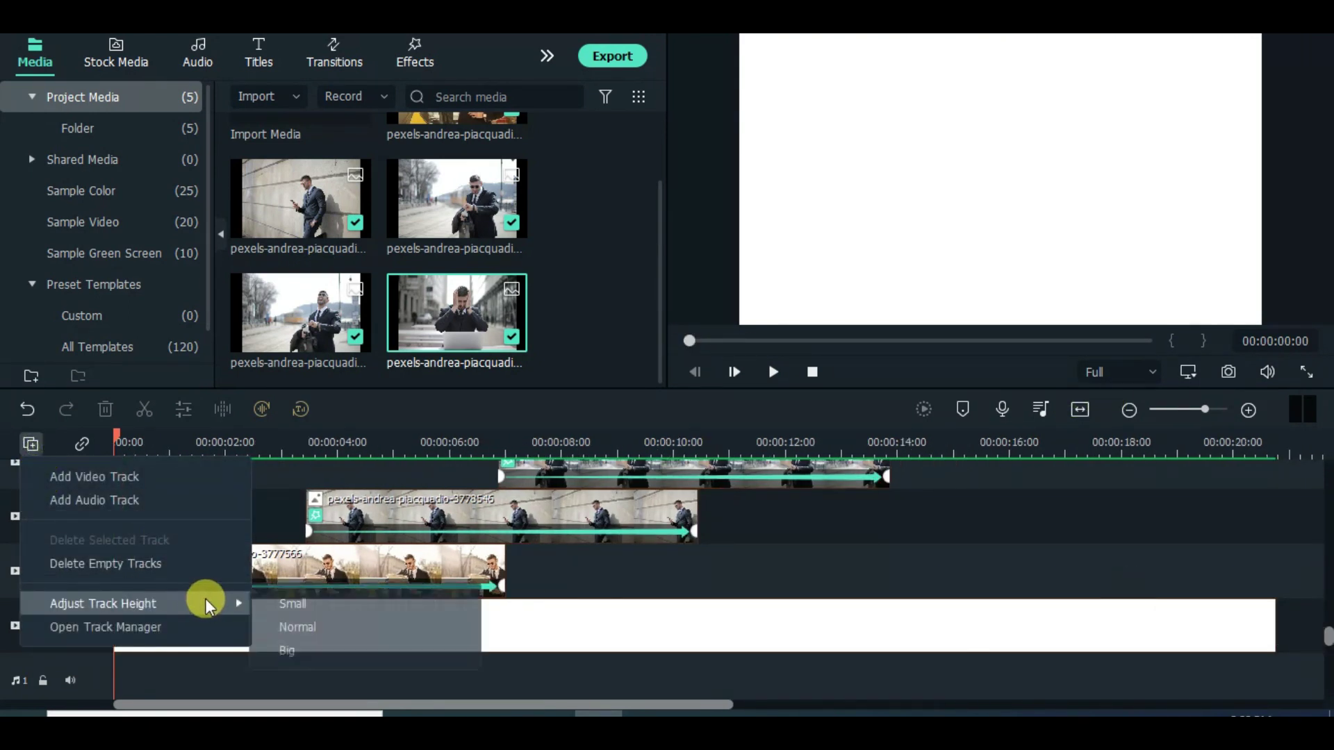
pyautogui.scroll(-1, 1264, 667)
pyautogui.moveTo(1323, 646); pyautogui.dragTo(1324, 502)
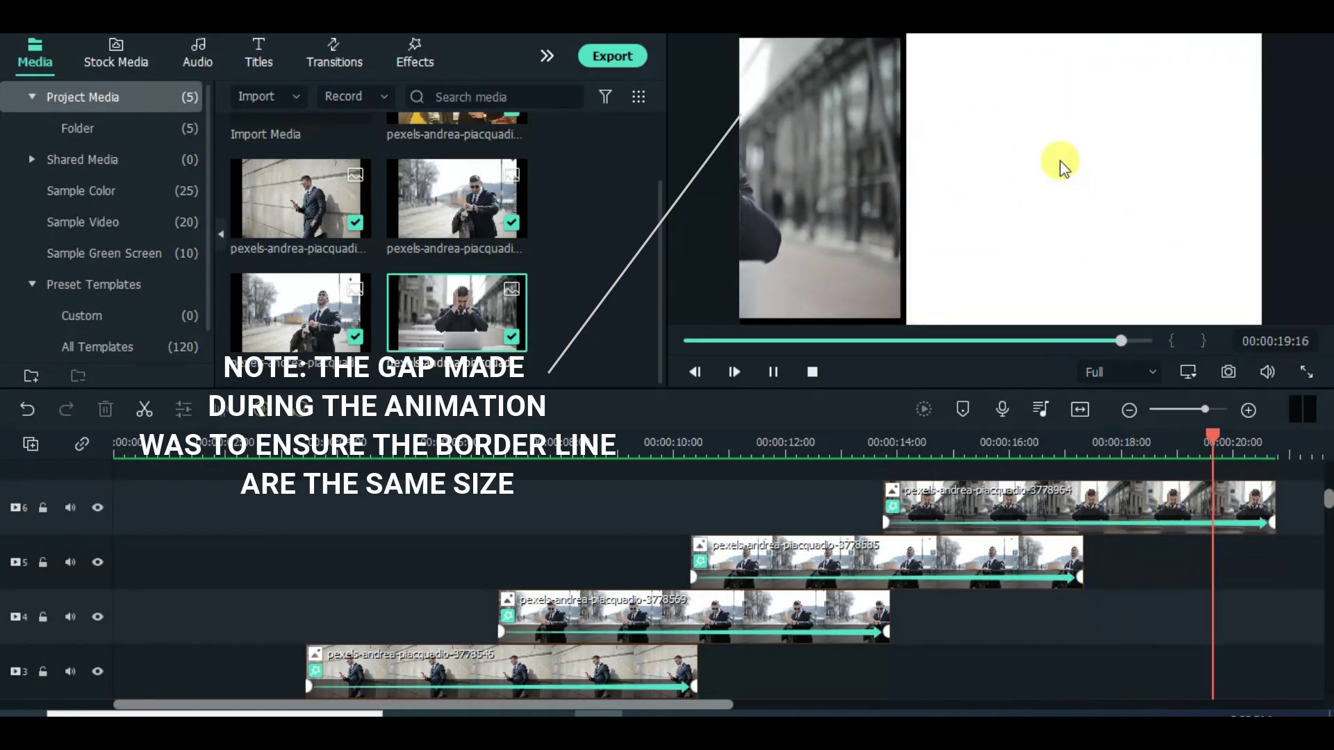
# Lock all the photo tracks and the white background track, and return the playhead to the start
pyautogui.click(42, 507)
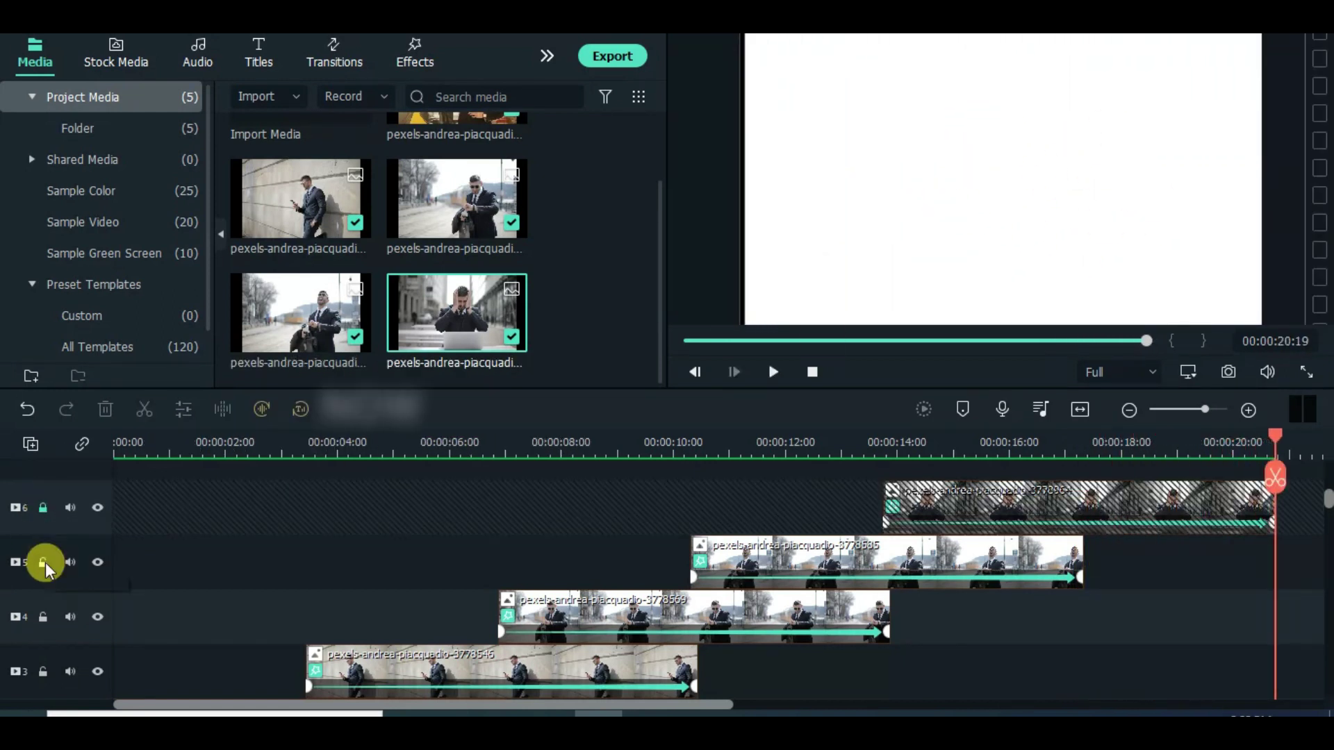
pyautogui.click(43, 562)
pyautogui.click(43, 617)
pyautogui.click(43, 671)
pyautogui.moveTo(1327, 497)
pyautogui.mouseDown()
pyautogui.moveTo(1301, 616)
pyautogui.moveTo(1327, 470)
pyautogui.mouseUp()
pyautogui.click(43, 588)
pyautogui.click(43, 650)
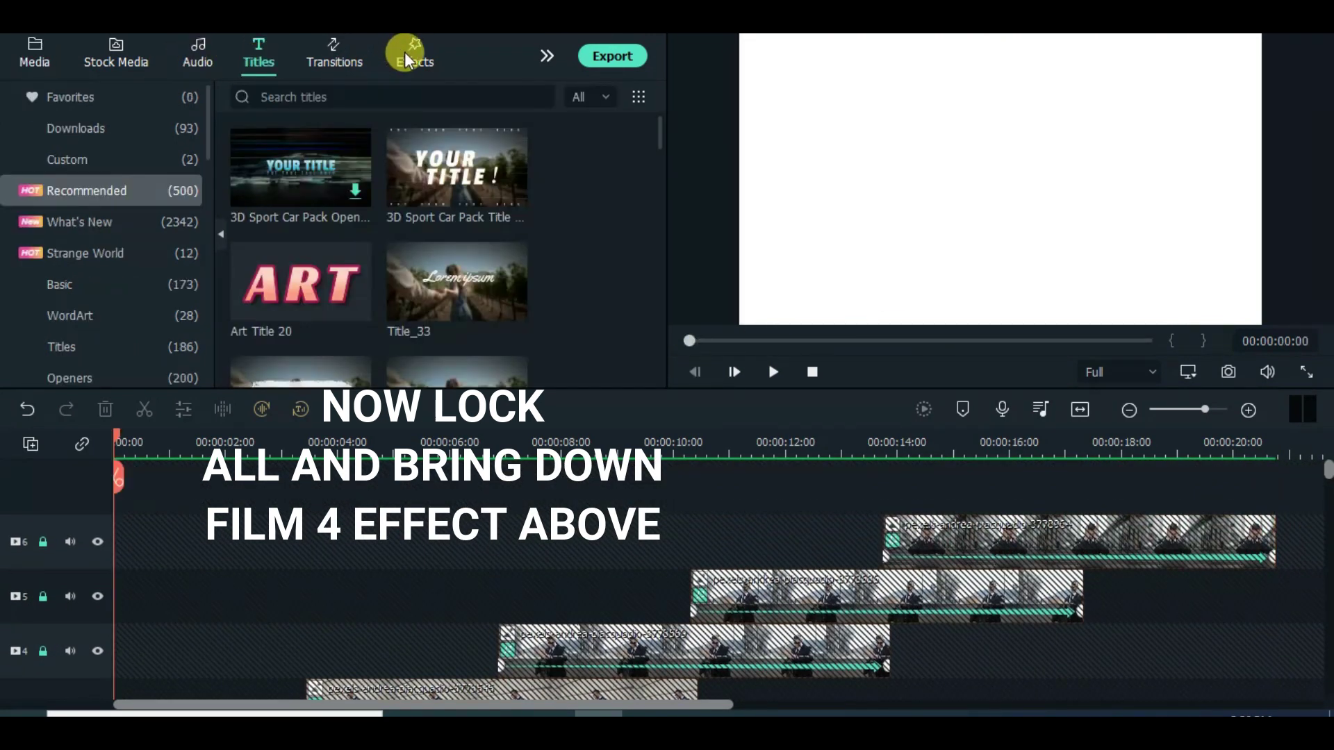
# Find the Film 4 effect, place it above all clips from 00:00:00:00 to 00:00:20:19, and render the preview
pyautogui.click(429, 53)
pyautogui.click(329, 94)
pyautogui.write('film')
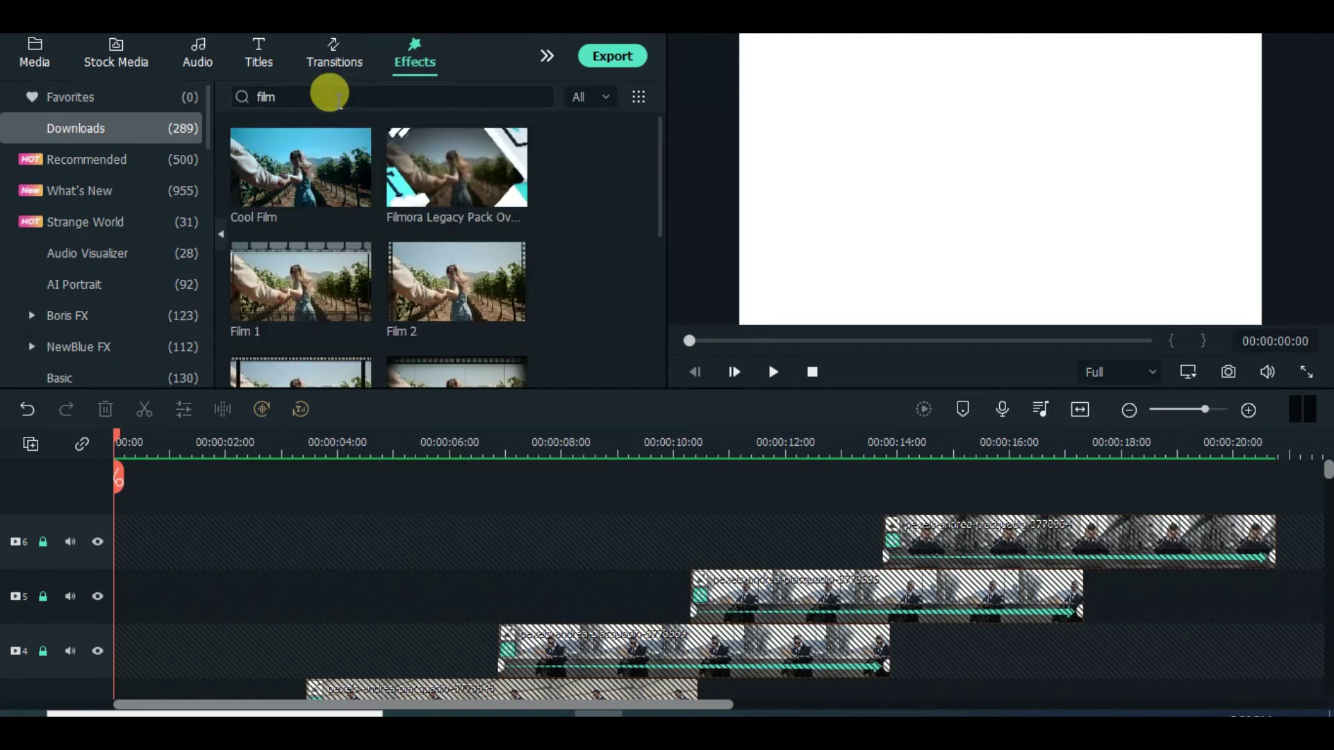
pyautogui.moveTo(661, 163); pyautogui.dragTo(653, 241)
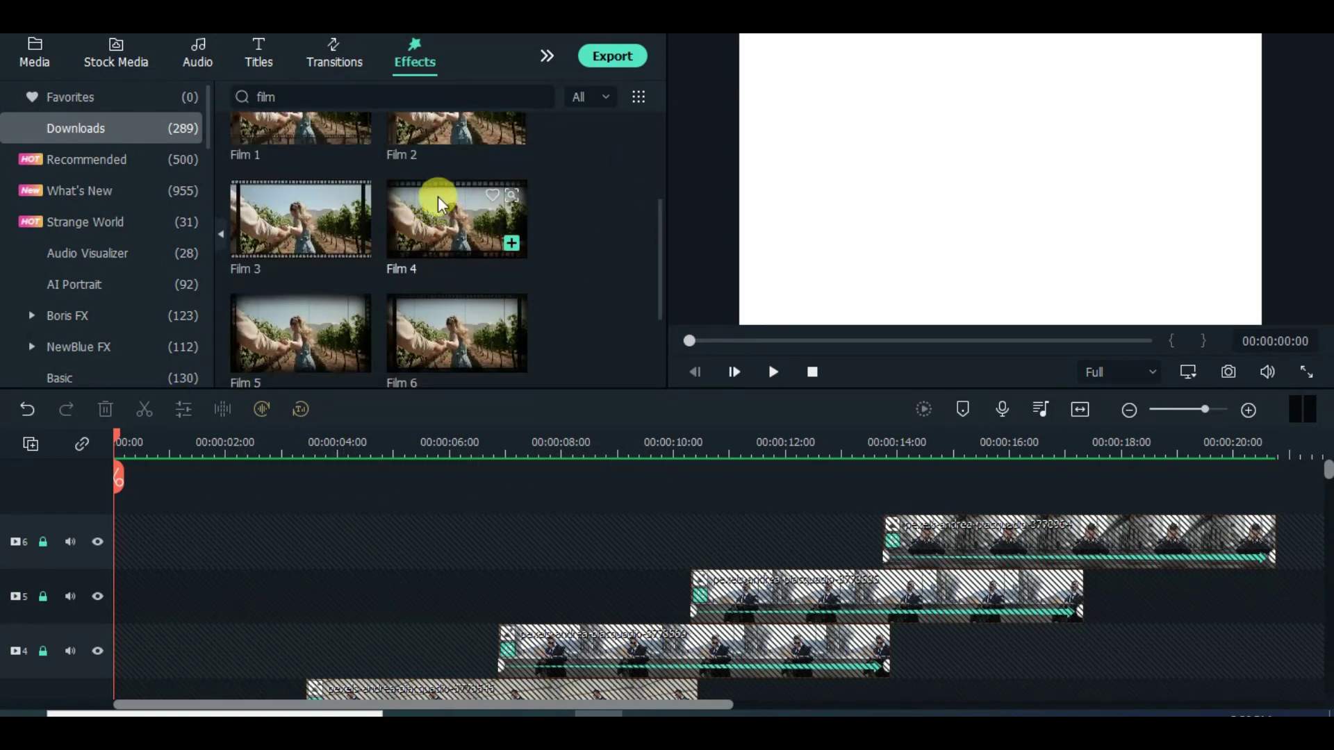
pyautogui.moveTo(277, 423); pyautogui.dragTo(1270, 571)
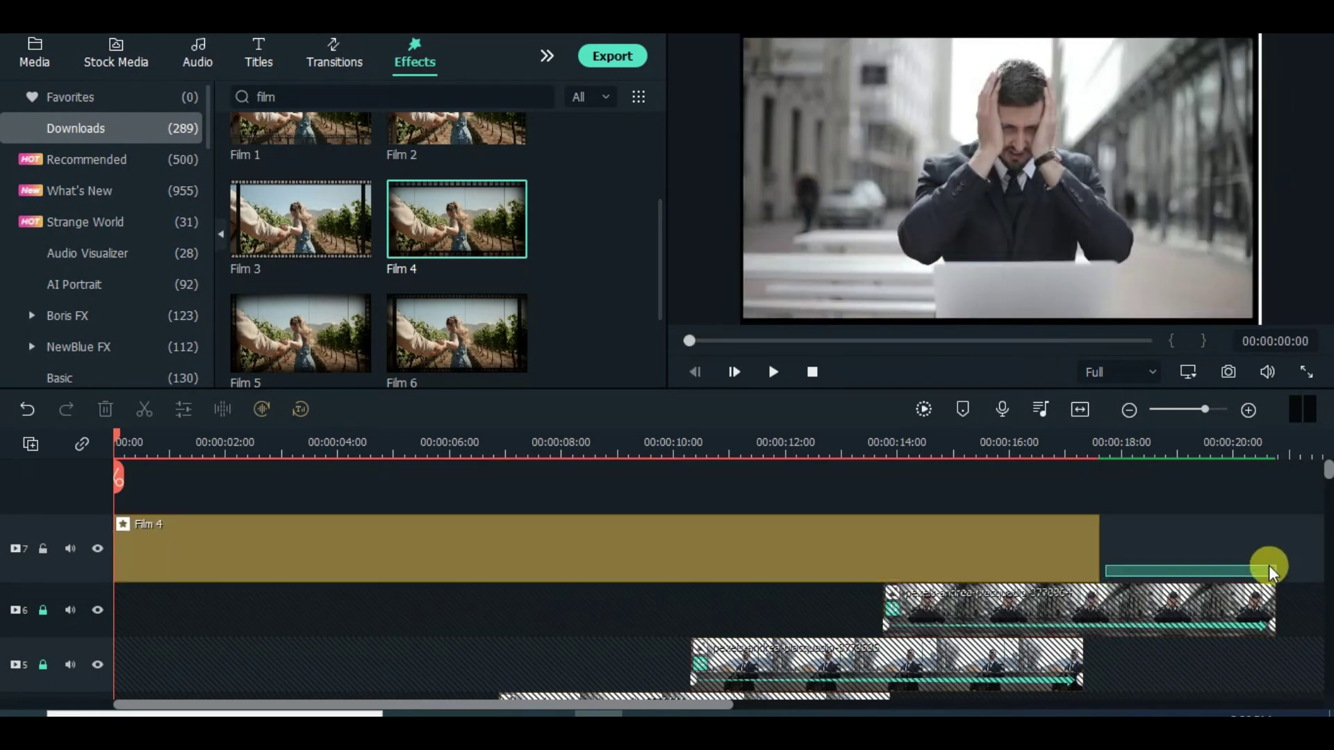
pyautogui.moveTo(1098, 549); pyautogui.dragTo(1275, 548)
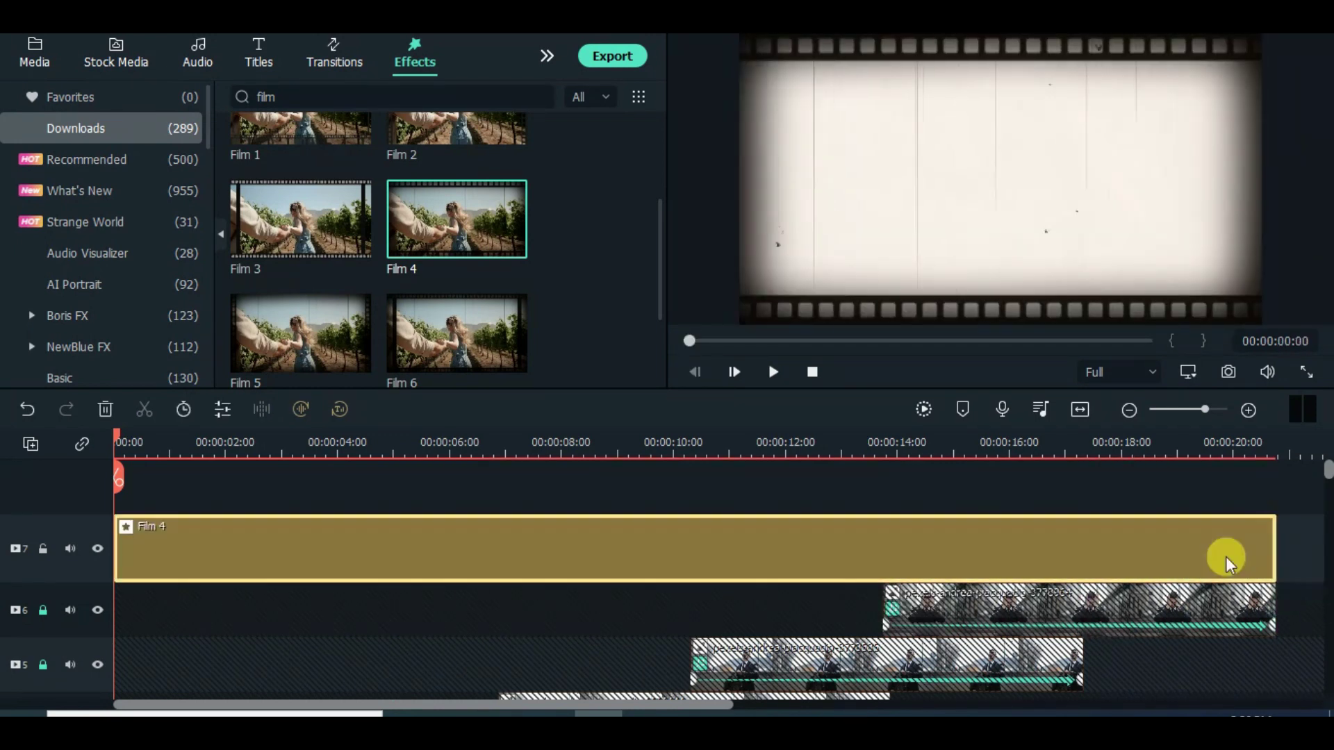
pyautogui.click(924, 417)
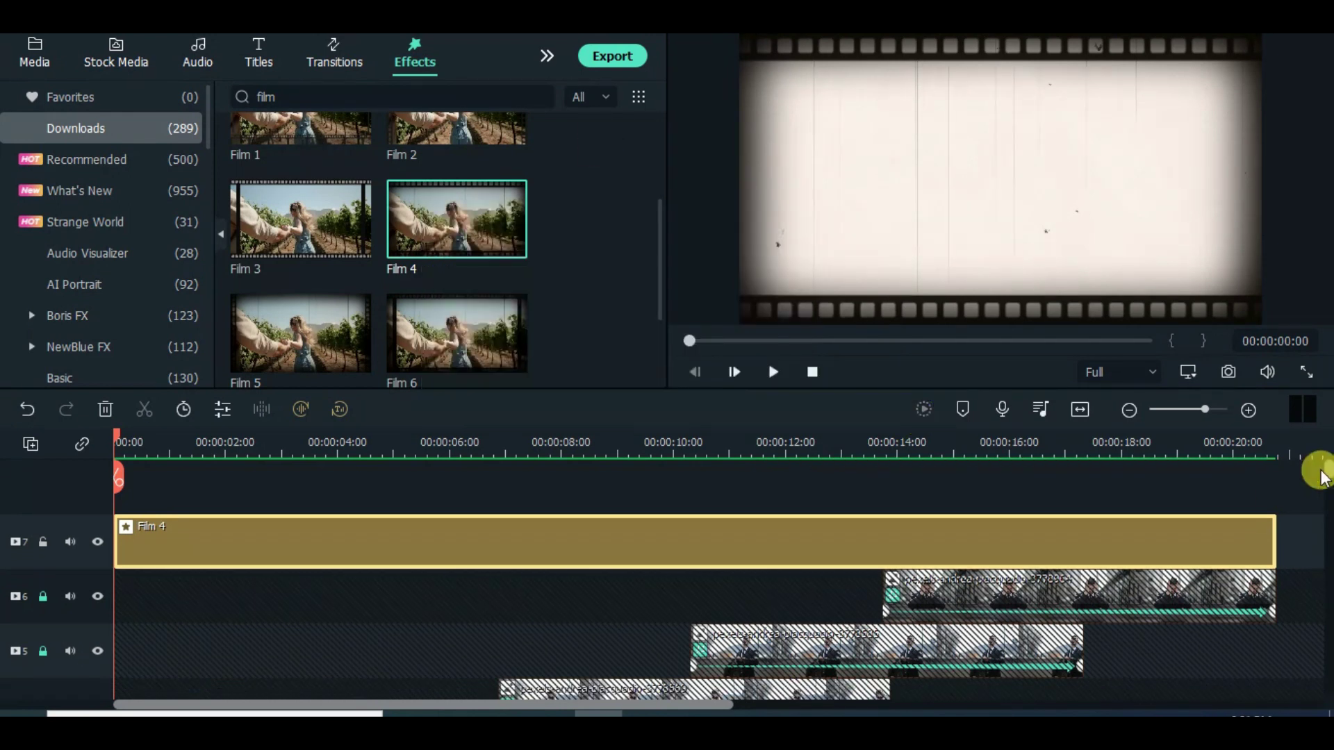
# Play the slideshow from the start to check the film effect over the sliding photos
pyautogui.scroll(-2, 1313, 467)
pyautogui.scroll(1, 1313, 491)
pyautogui.click(772, 371)
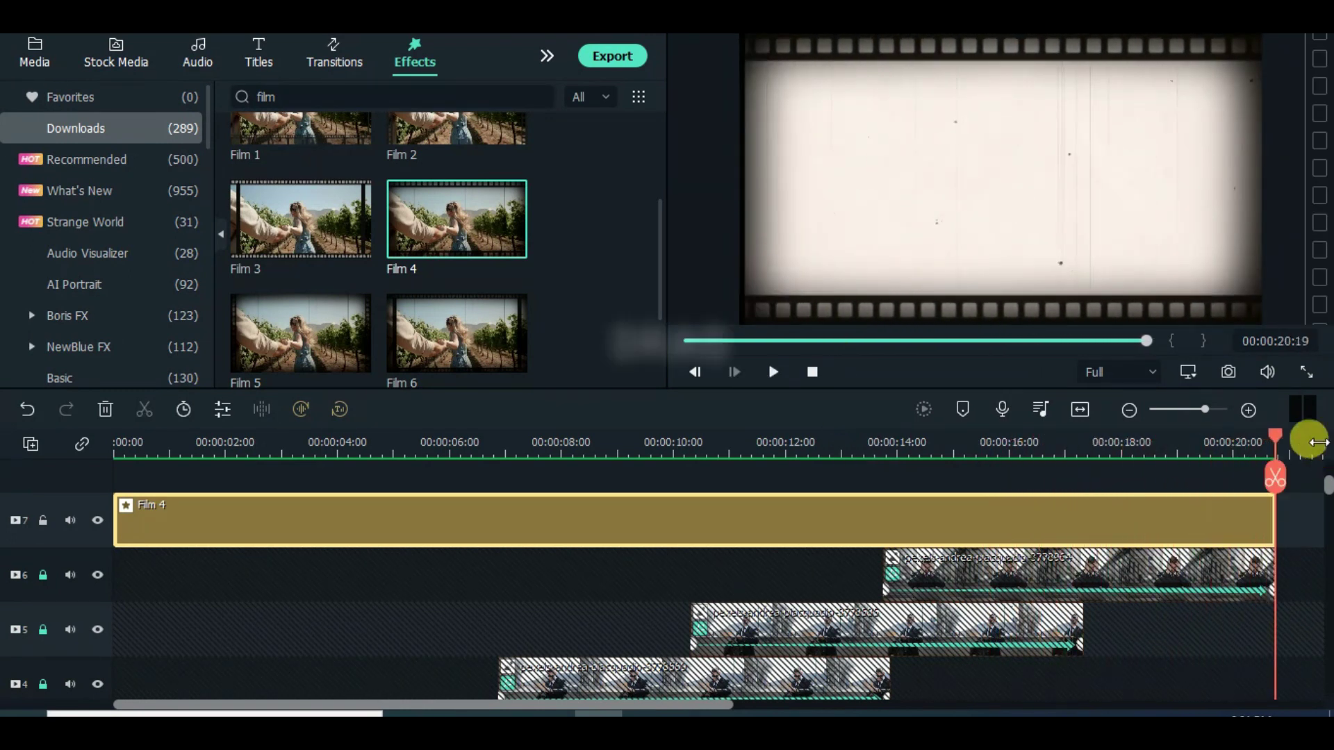
# Move Film 4 up to track 8 and add the Ink_Title_1 title on track 7 near 00:00:20:05, ending with the effect
pyautogui.click(1244, 442)
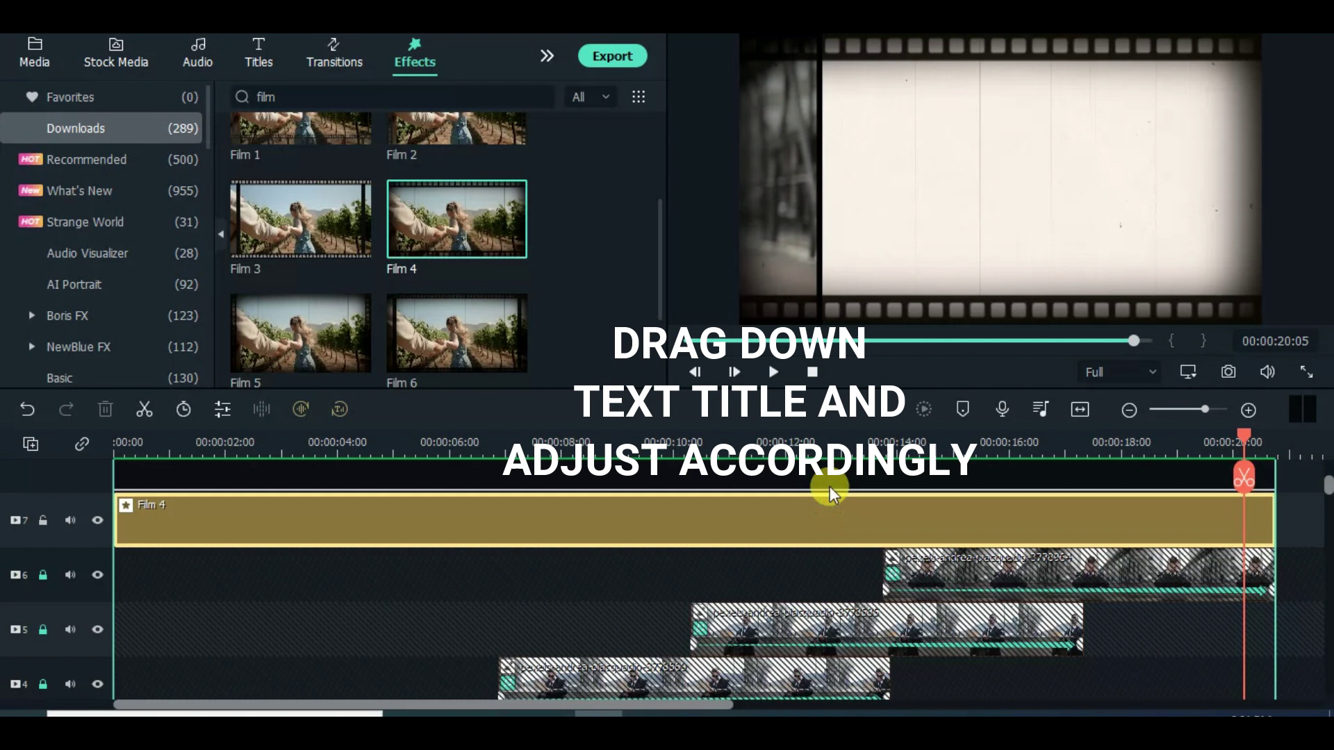
pyautogui.moveTo(833, 493); pyautogui.dragTo(834, 480)
pyautogui.click(262, 63)
pyautogui.scroll(-3, 644, 148)
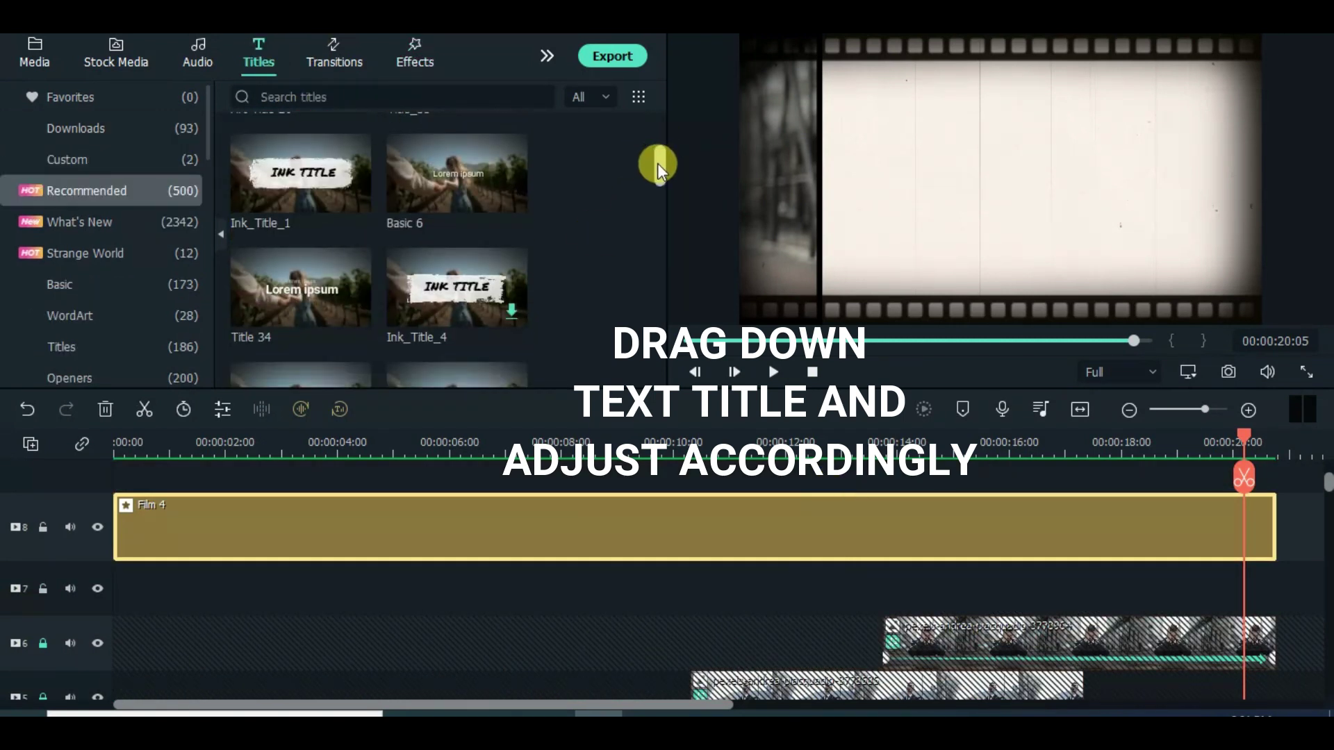
pyautogui.moveTo(306, 271); pyautogui.dragTo(1128, 627)
pyautogui.moveTo(1273, 592)
pyautogui.mouseDown()
pyautogui.moveTo(1177, 589)
pyautogui.moveTo(1252, 603)
pyautogui.mouseUp()
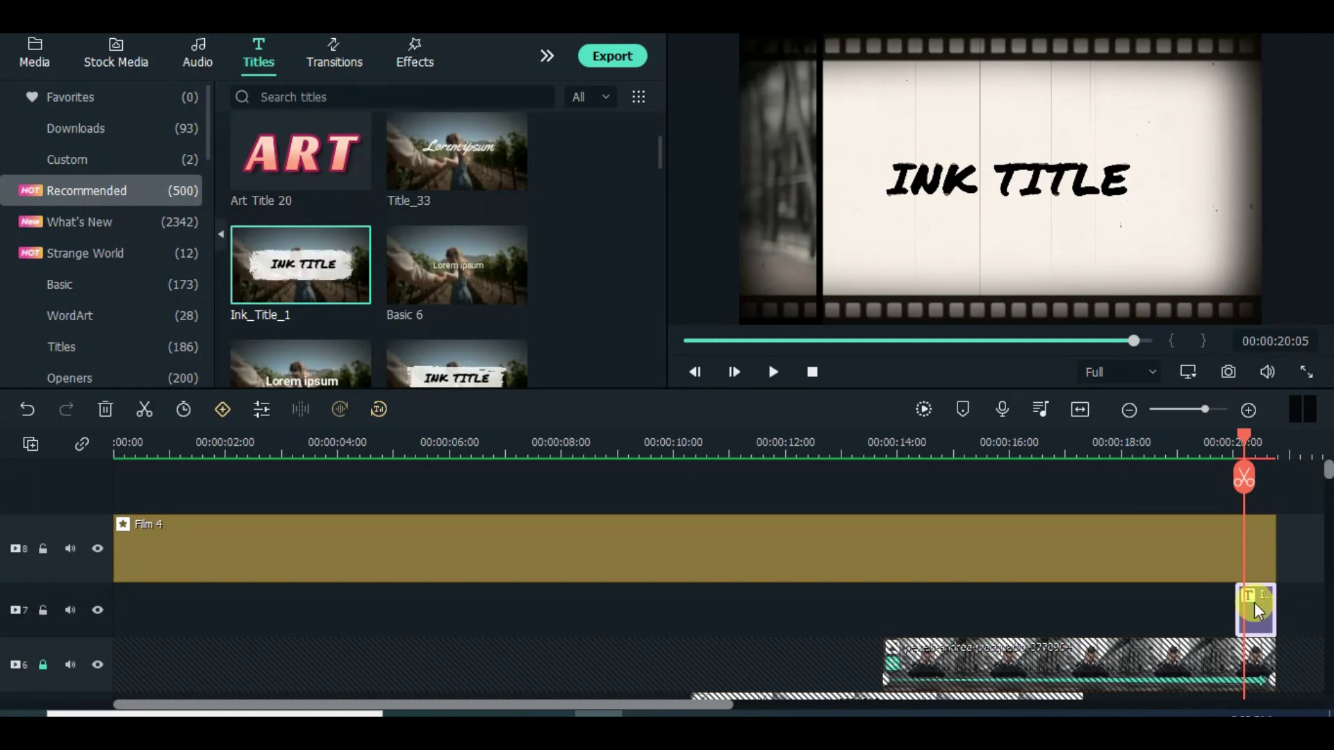
# Change the title's text to "the end" and split the title clip at 00:00:20:05
pyautogui.doubleClick(1252, 602)
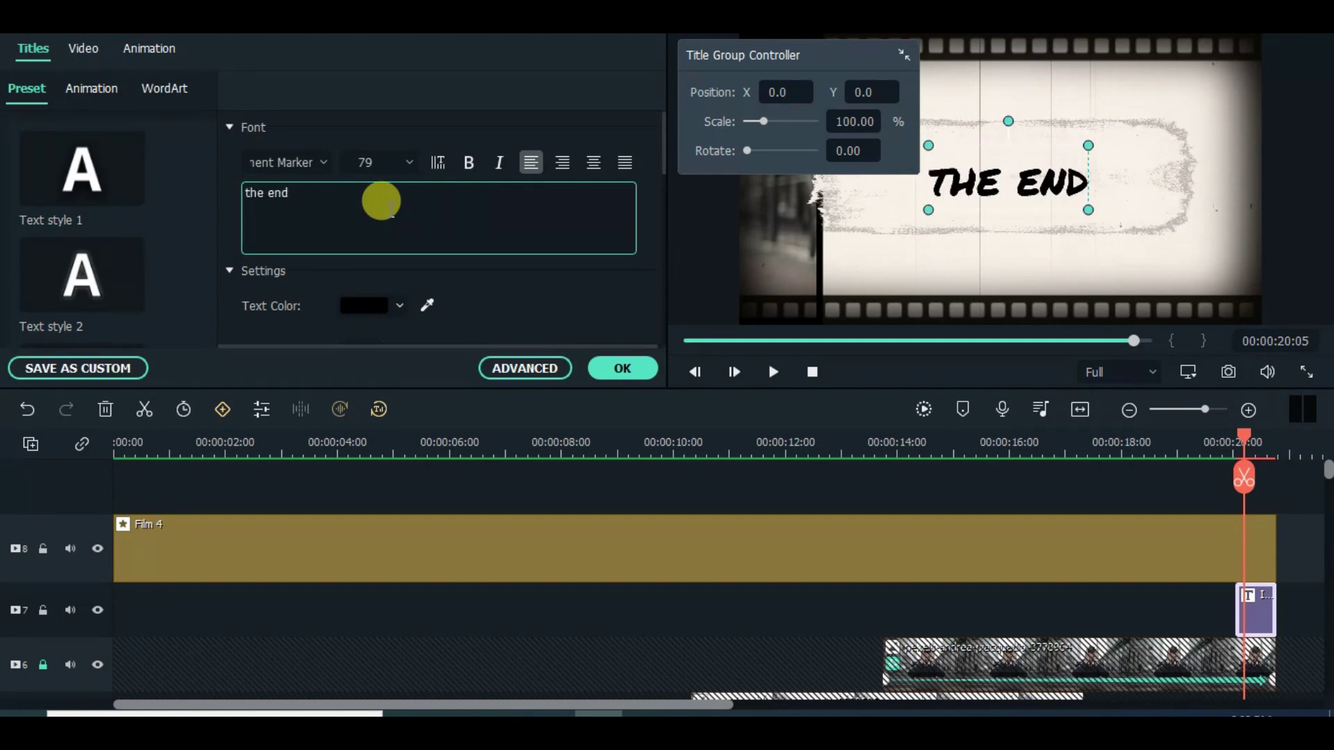
pyautogui.click(594, 368)
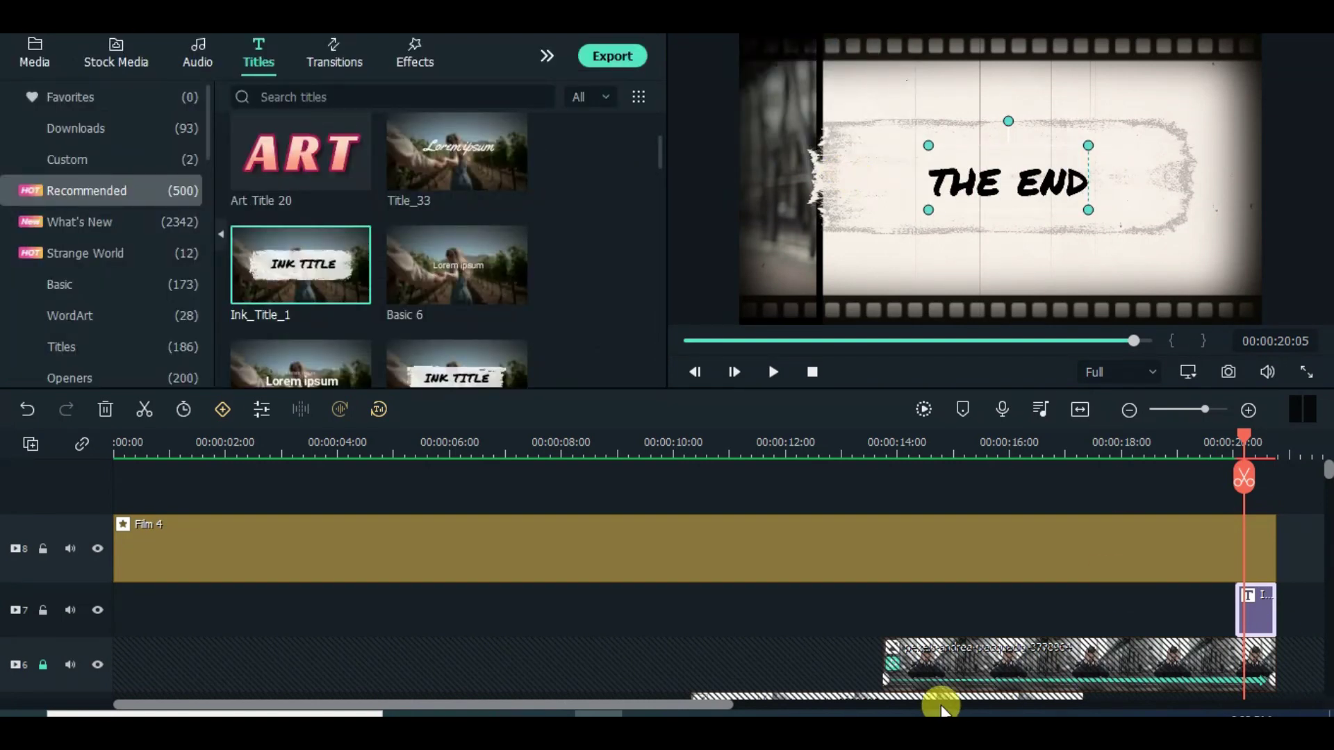
pyautogui.moveTo(690, 705); pyautogui.dragTo(965, 705)
pyautogui.click(769, 615)
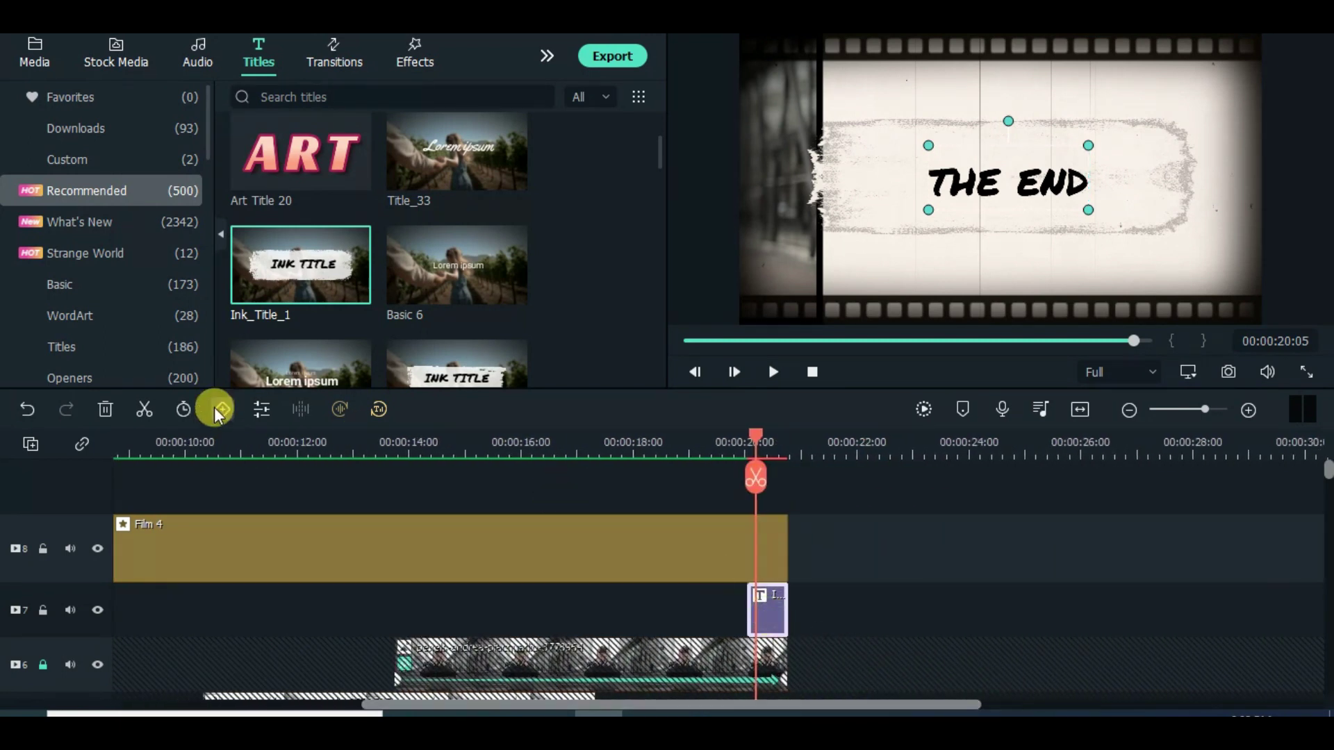
pyautogui.click(765, 611)
pyautogui.click(146, 442)
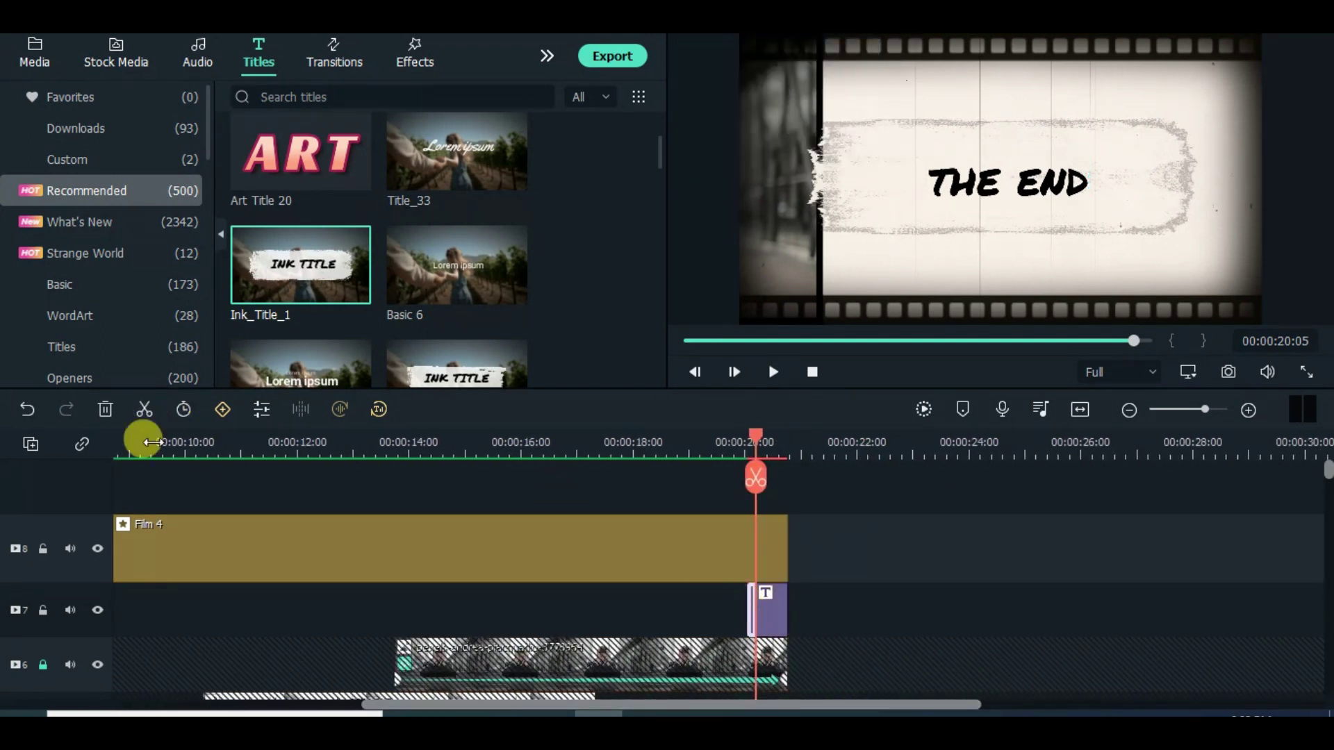
# Remove the title's leading sliver and shift the remaining title clip to start at 00:00:20:04 and finish with the Film 4 effect
pyautogui.click(753, 435)
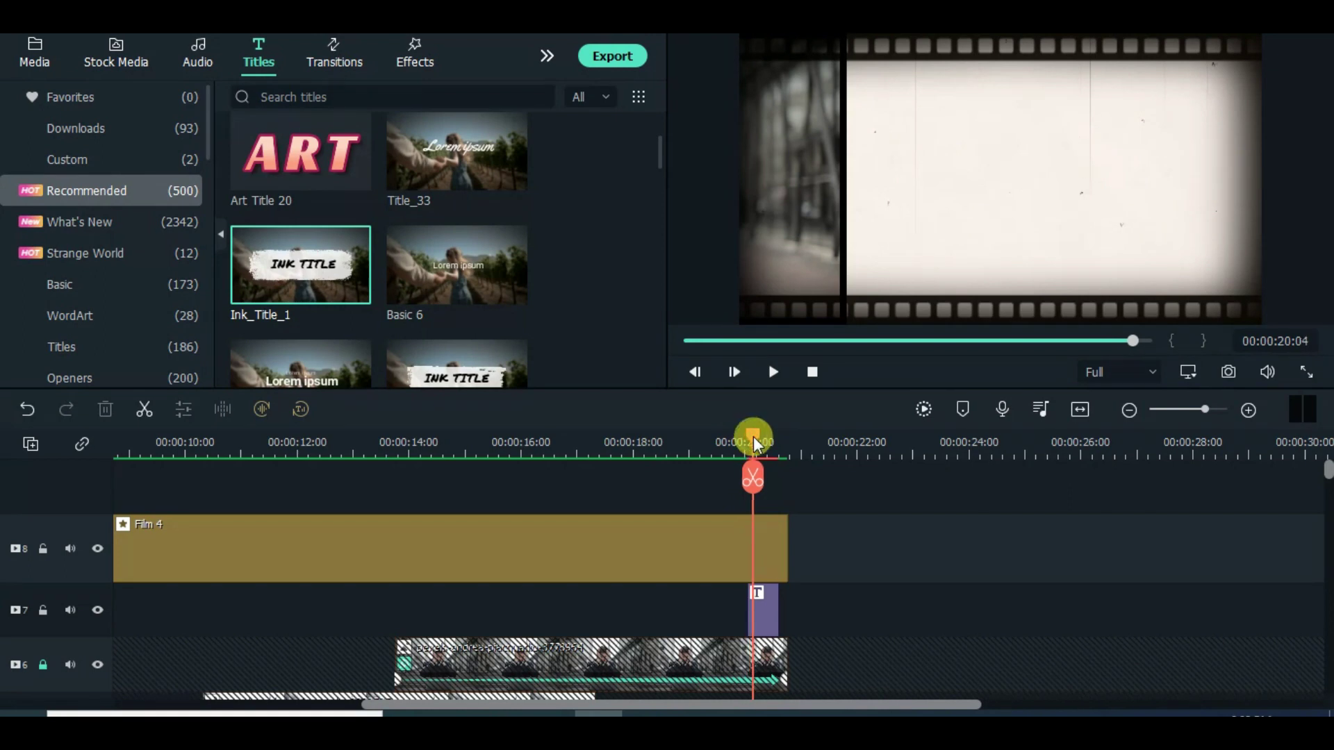
pyautogui.click(765, 603)
pyautogui.moveTo(774, 606); pyautogui.dragTo(782, 606)
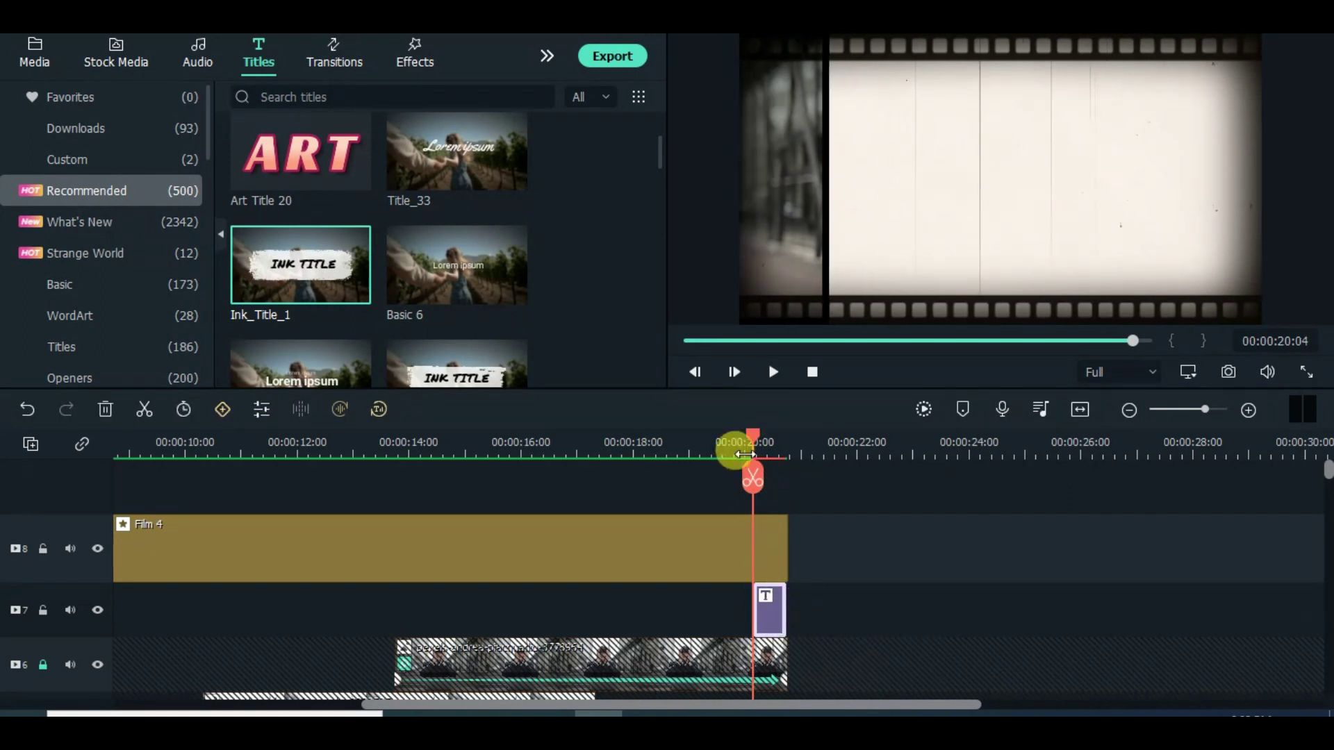
pyautogui.moveTo(760, 437); pyautogui.dragTo(724, 438)
# Reduce the timeline's track height and play the slideshow from the start to check the ending title
pyautogui.click(689, 345)
pyautogui.click(31, 444)
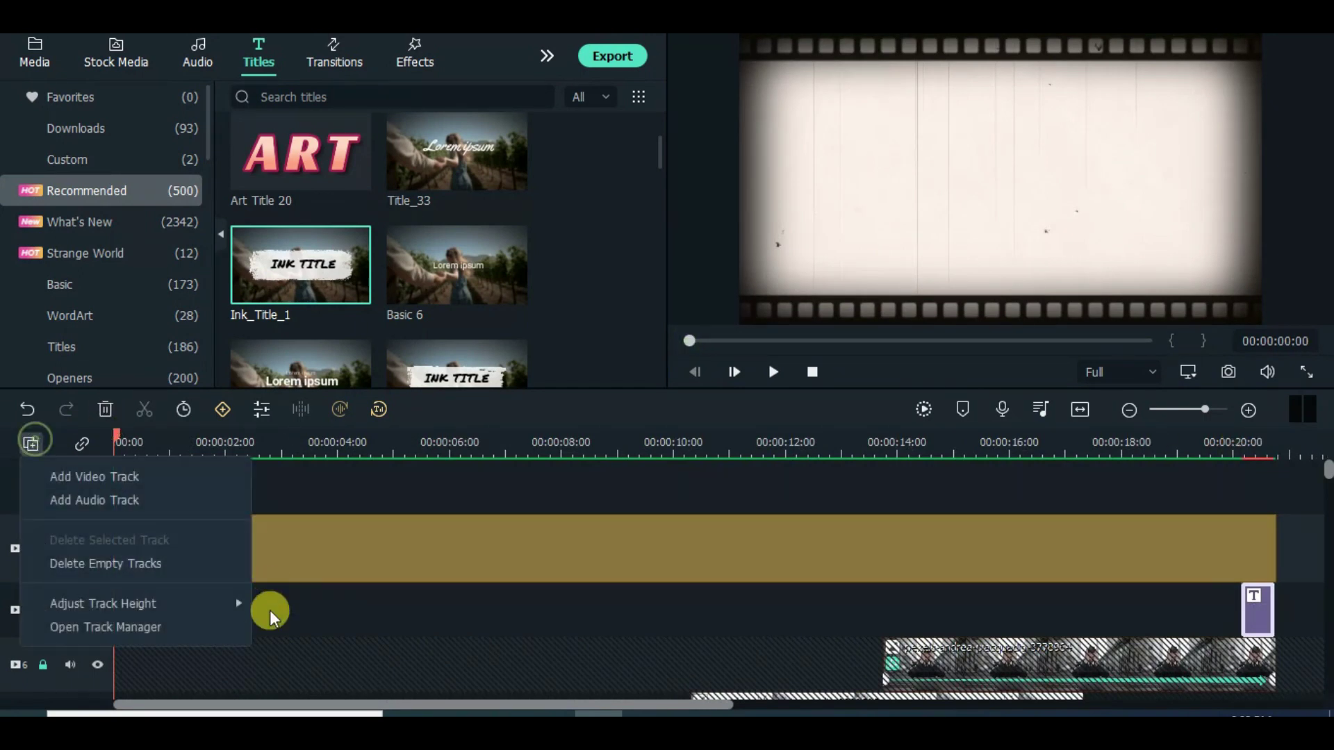
pyautogui.click(294, 604)
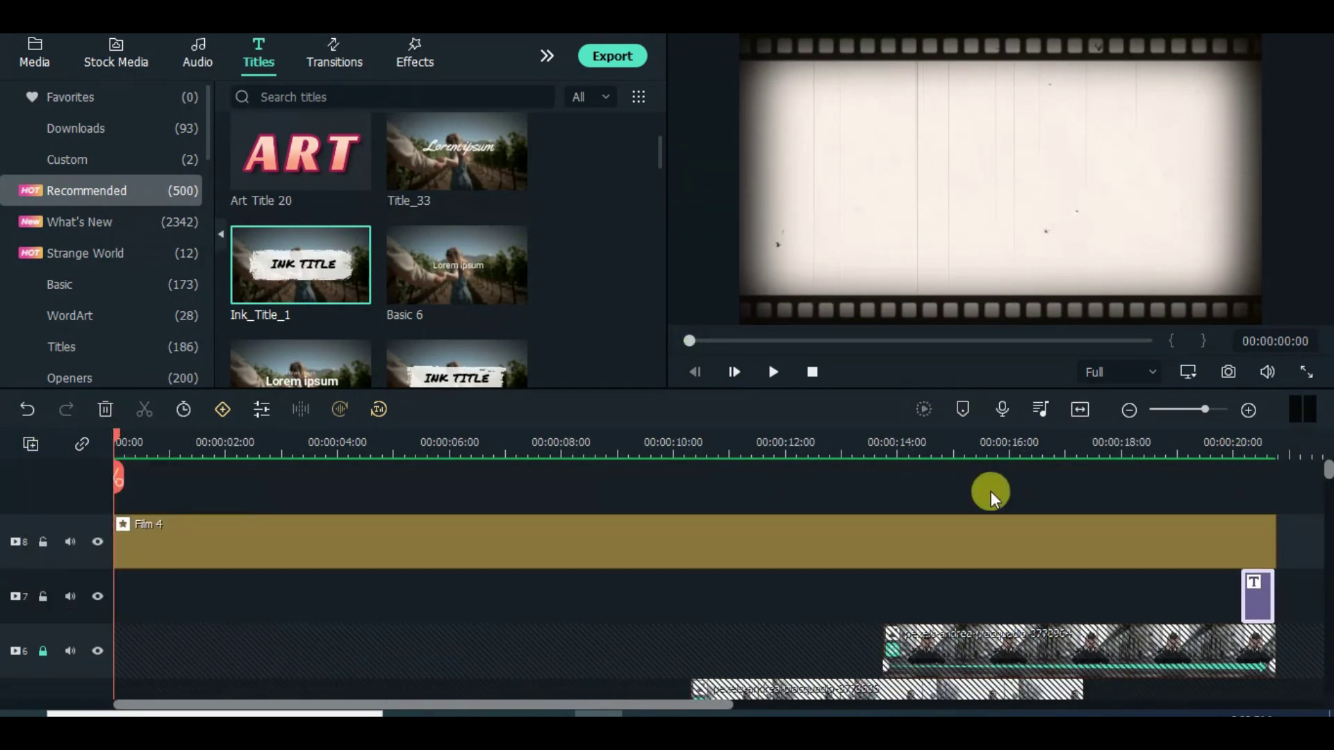
pyautogui.click(777, 386)
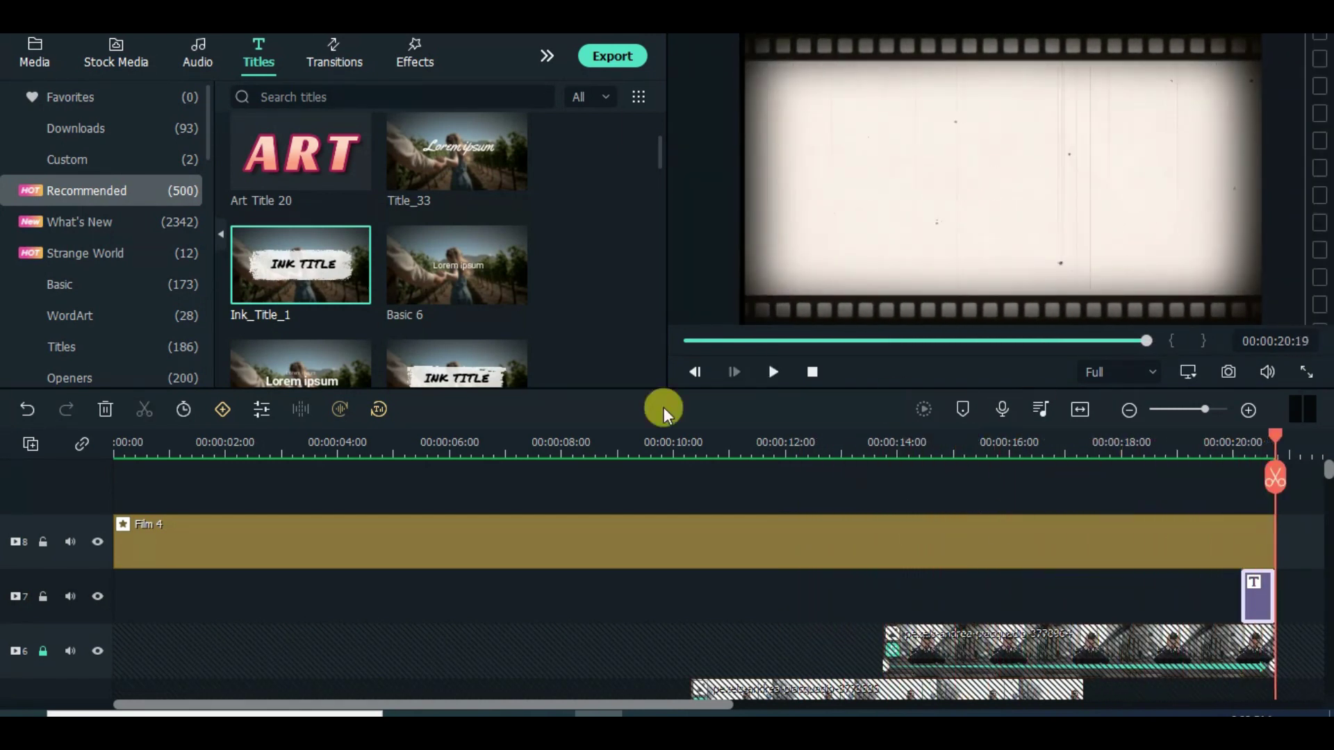
# Unlock video tracks 6 through 1, including the white background track
pyautogui.scroll(-3, 1318, 487)
pyautogui.click(43, 527)
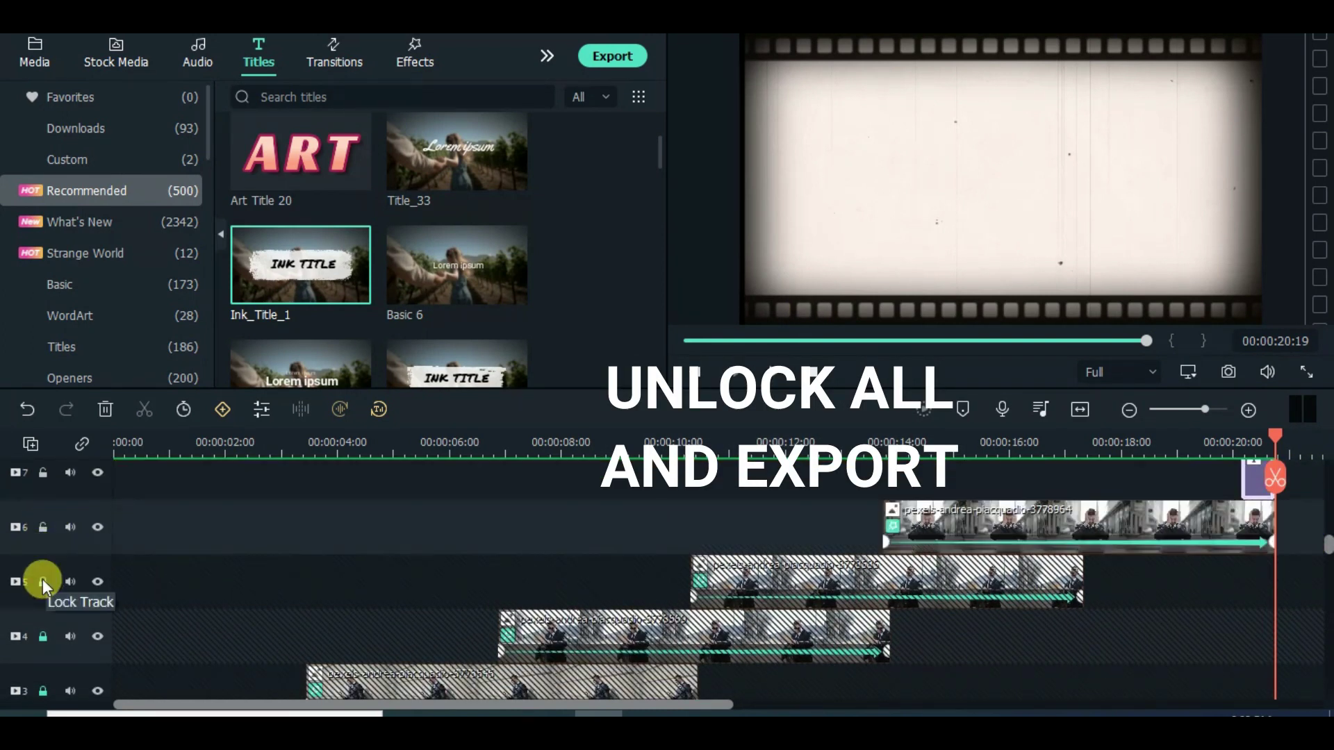
pyautogui.click(43, 582)
pyautogui.click(43, 637)
pyautogui.click(43, 691)
pyautogui.scroll(-2, 42, 667)
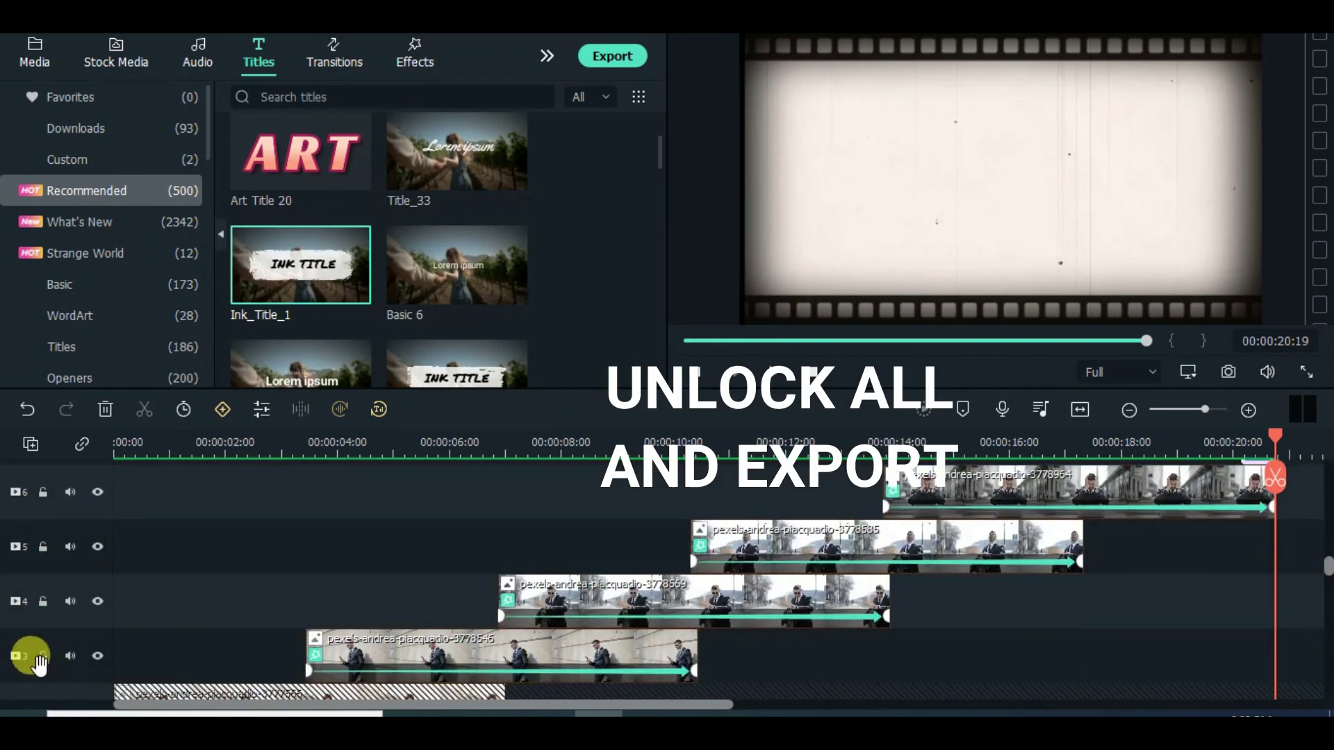
pyautogui.click(43, 640)
pyautogui.scroll(-2, 35, 626)
pyautogui.click(43, 625)
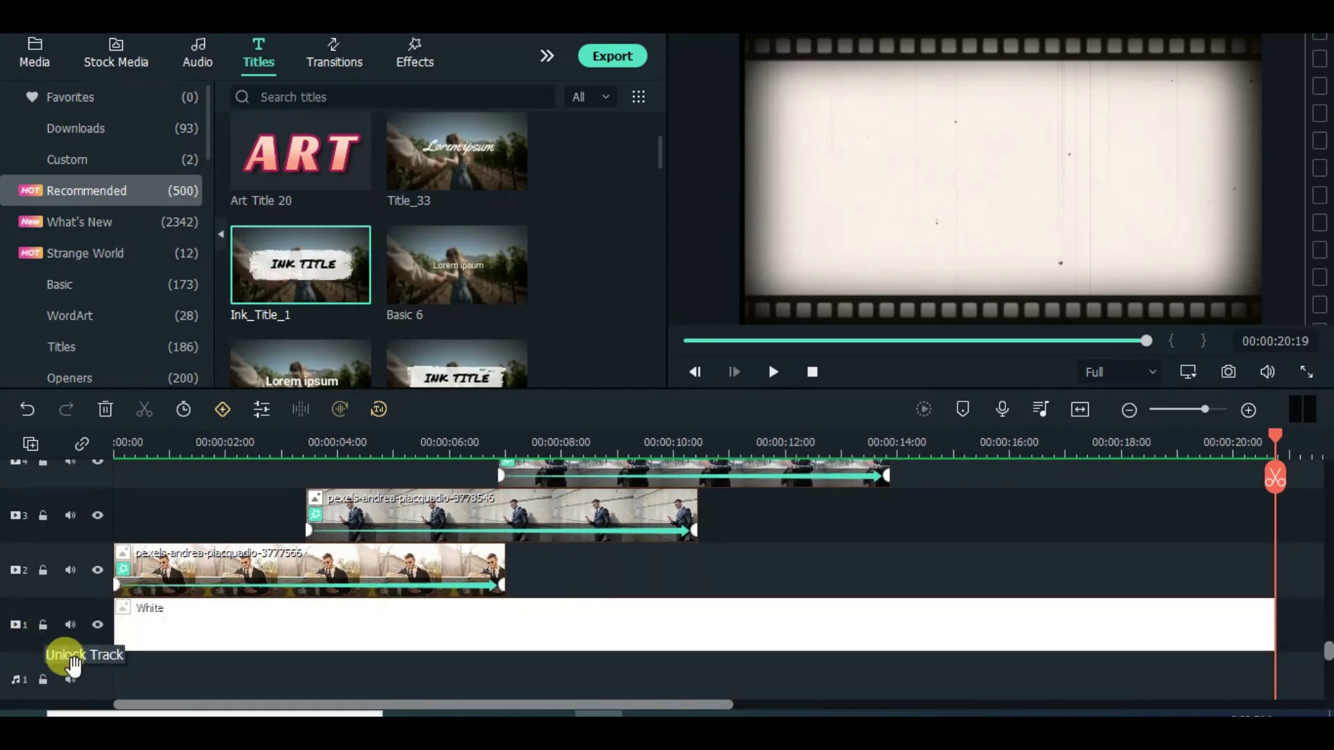
# Export the slideshow as an MP4 file named "film 1" and close the export window when it finishes
pyautogui.click(627, 56)
pyautogui.write('film 1')
pyautogui.press('Return')
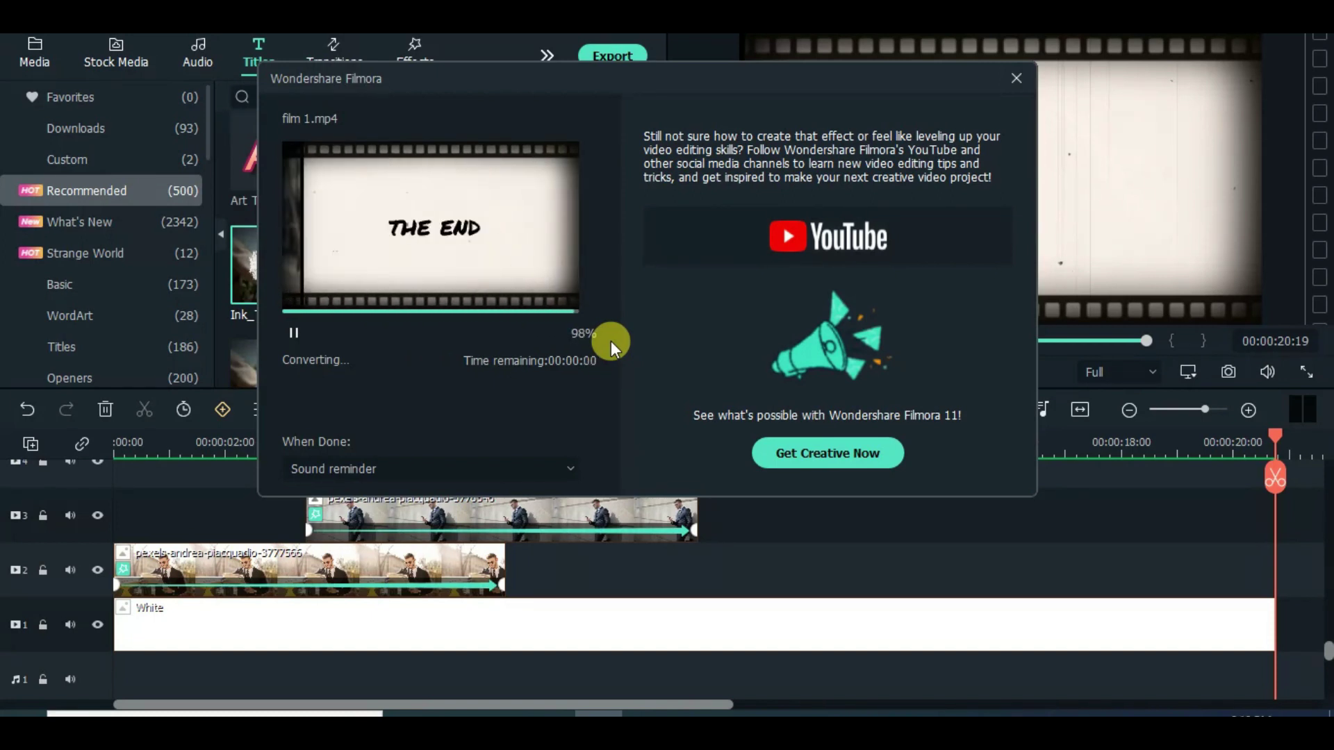
pyautogui.click(1013, 77)
# Delete all clips, the title and the Film 4 effect from the timeline, and remove the empty extra track
pyautogui.moveTo(981, 680); pyautogui.dragTo(160, 382)
pyautogui.click(105, 409)
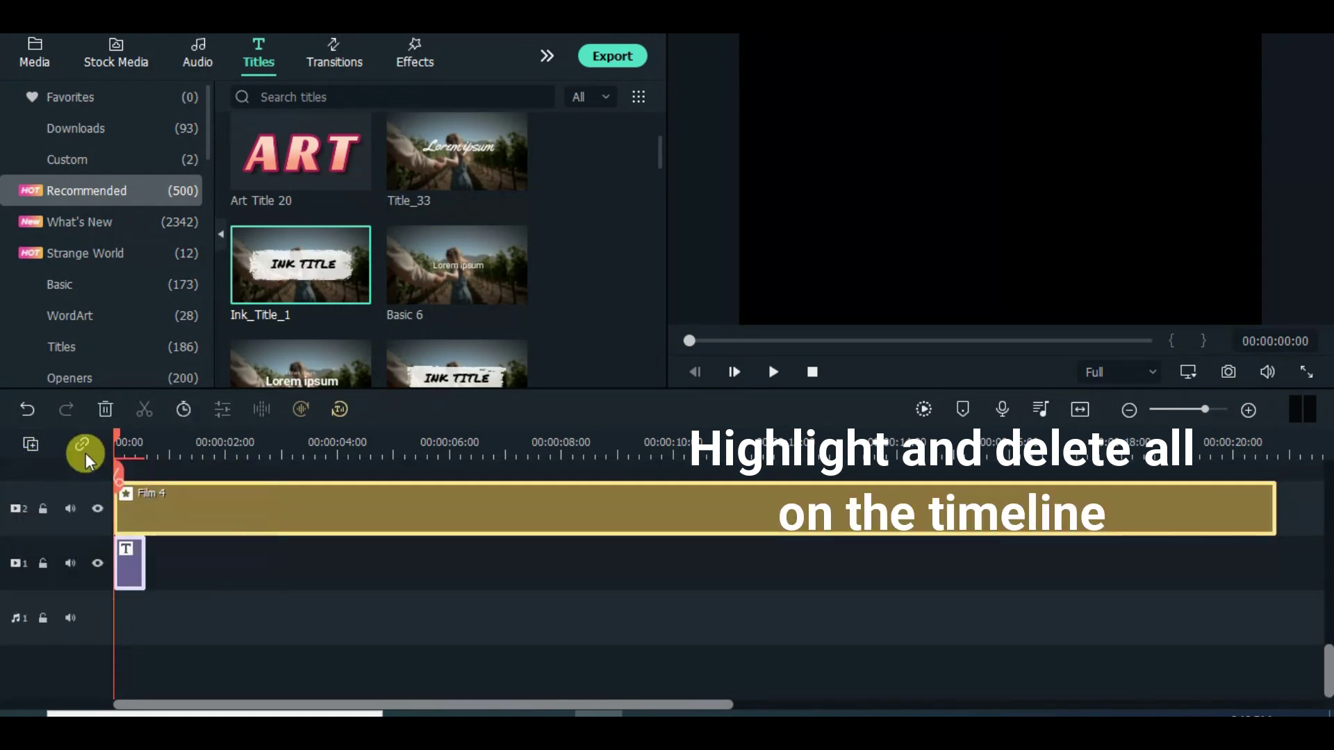
pyautogui.click(105, 411)
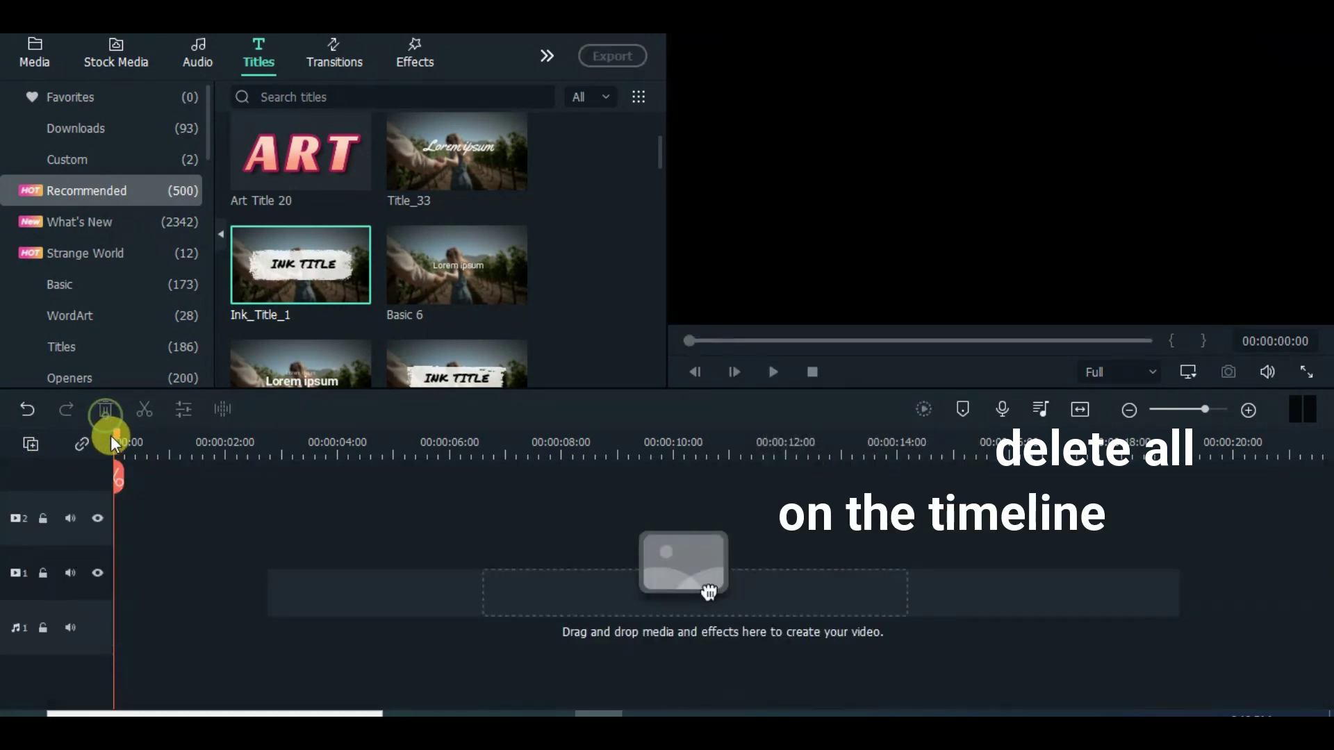
pyautogui.click(94, 563)
# Import the exported film 1 video into the project media and place it at the start of video track 1
pyautogui.click(36, 54)
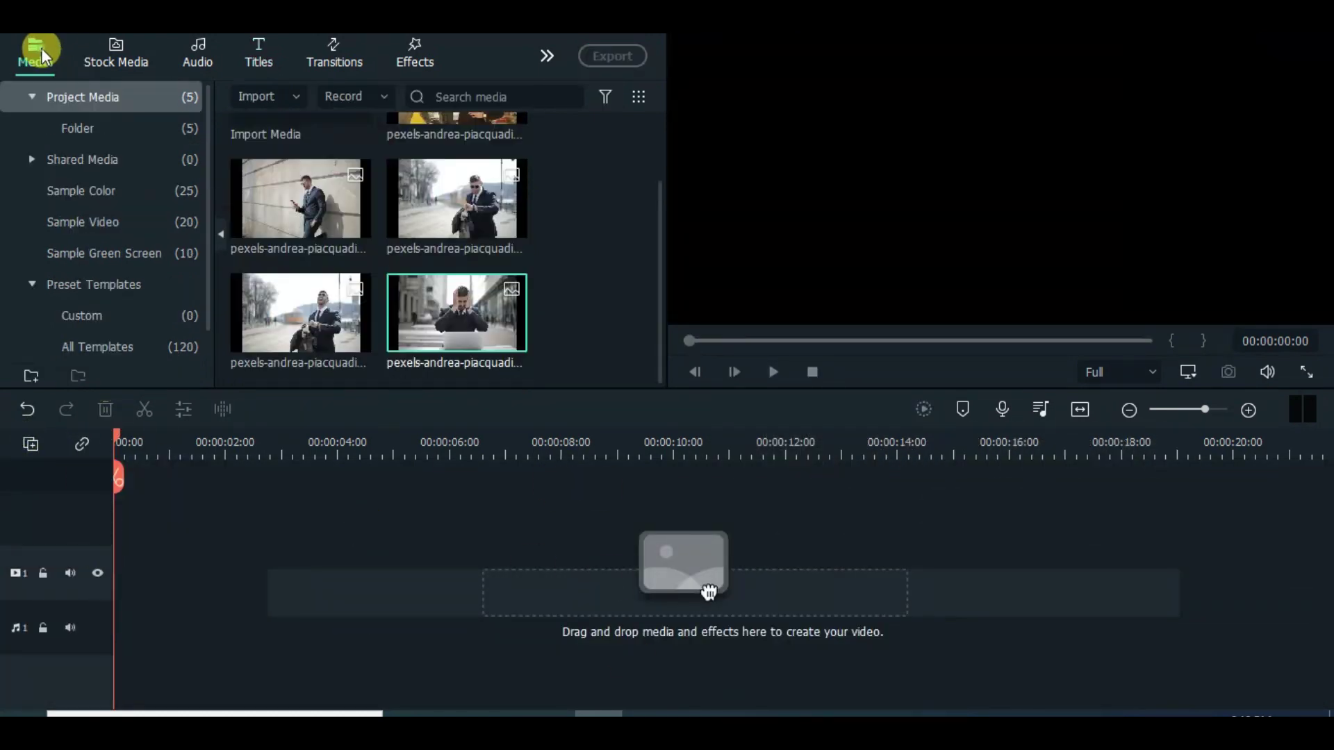
pyautogui.click(258, 97)
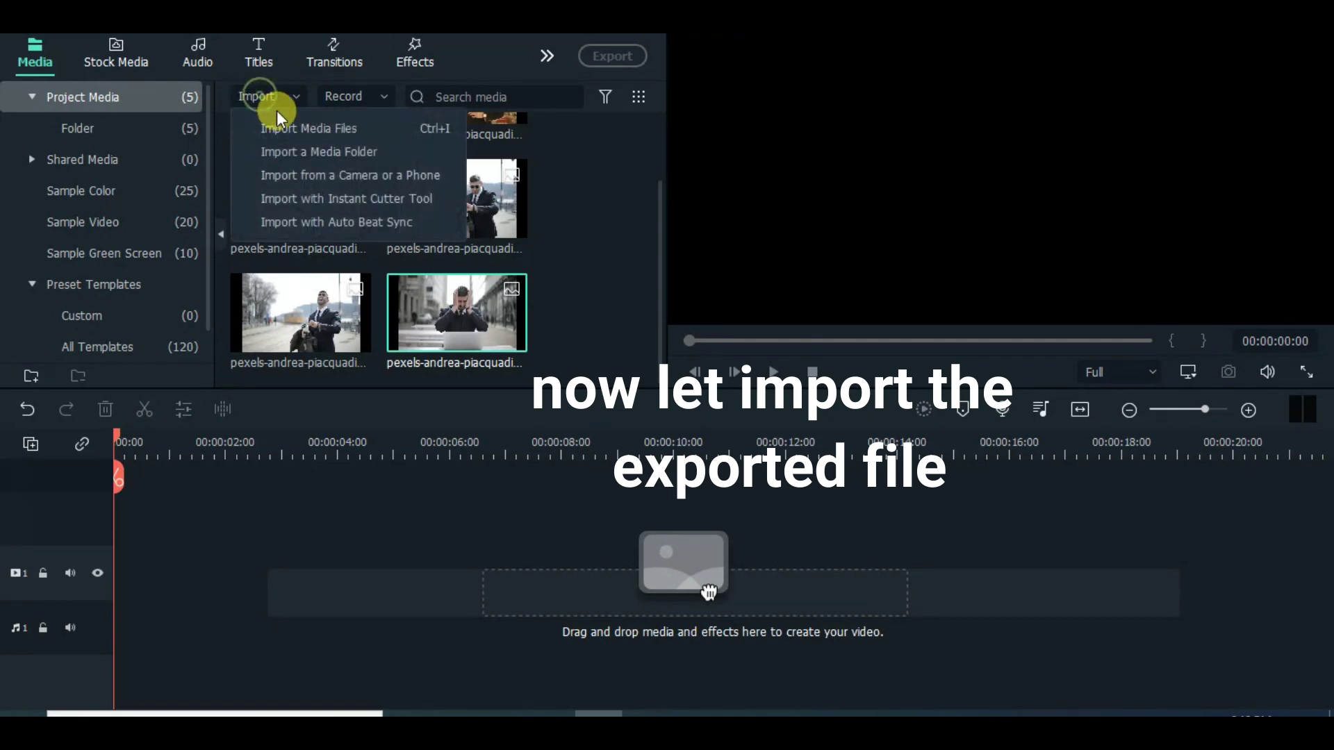
pyautogui.click(278, 128)
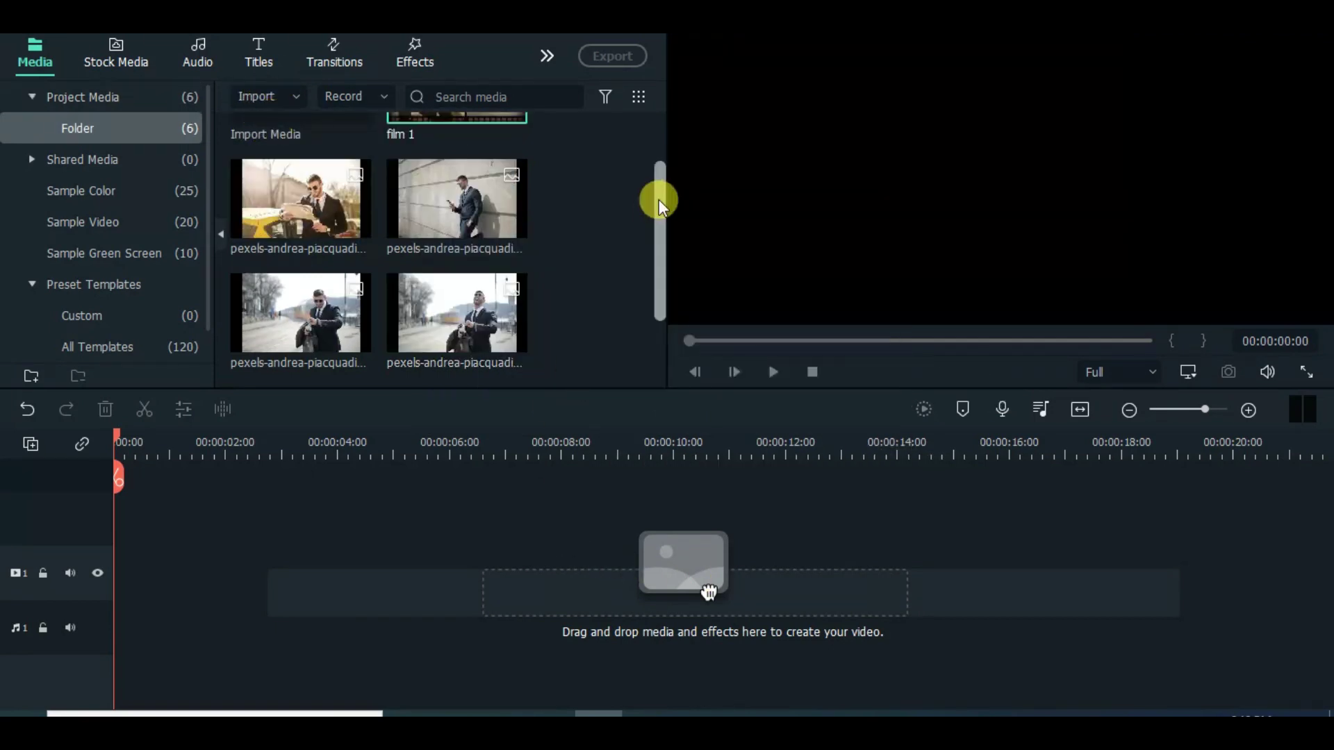
pyautogui.moveTo(658, 203); pyautogui.dragTo(658, 149)
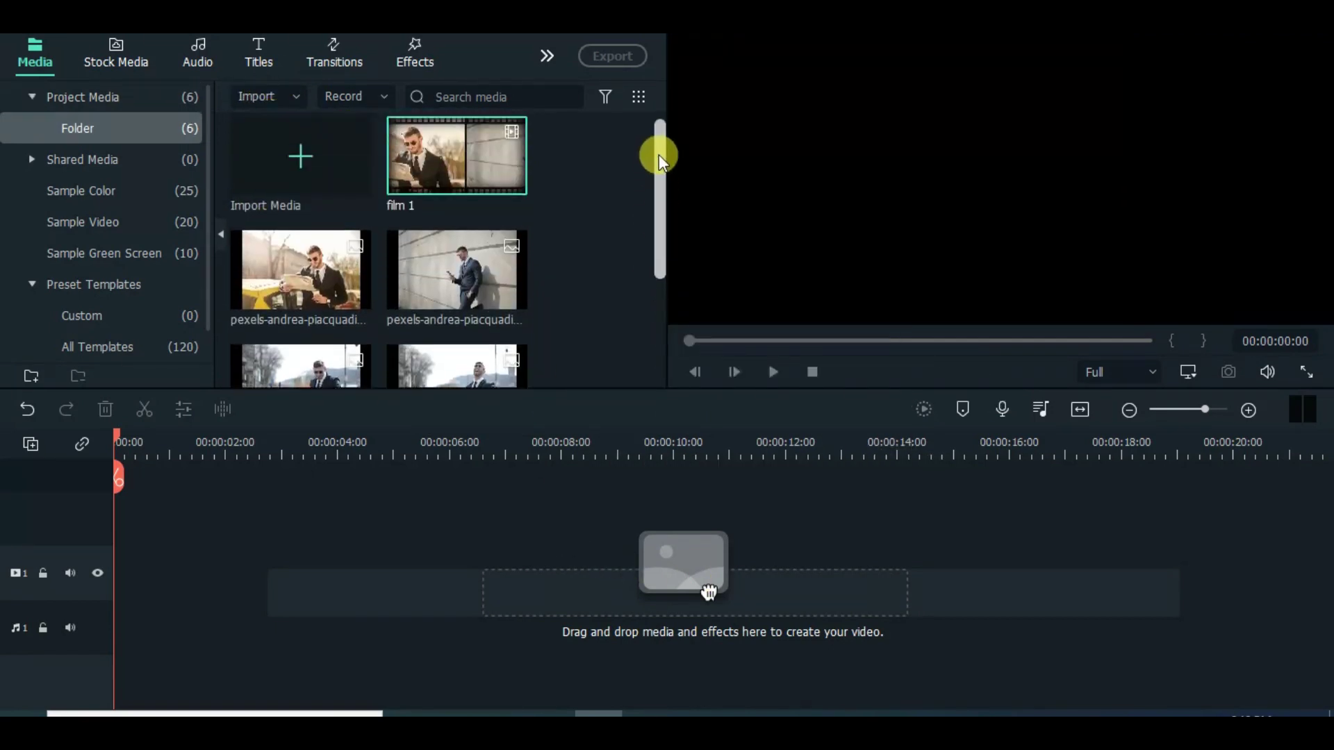
pyautogui.moveTo(708, 593); pyautogui.dragTo(247, 580)
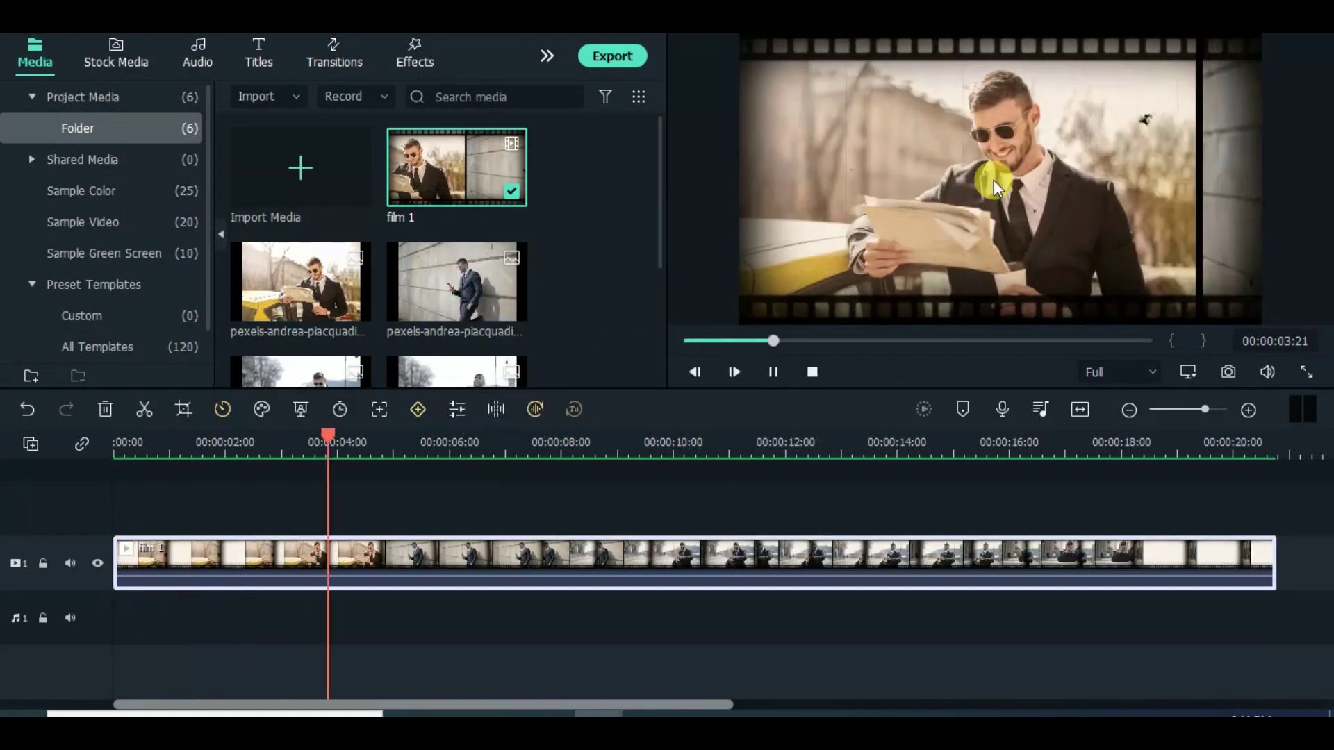
# Split film 1 at 00:00:03:13 where the first picture fills the screen, delete the white opening part, and play the result
pyautogui.click(991, 340)
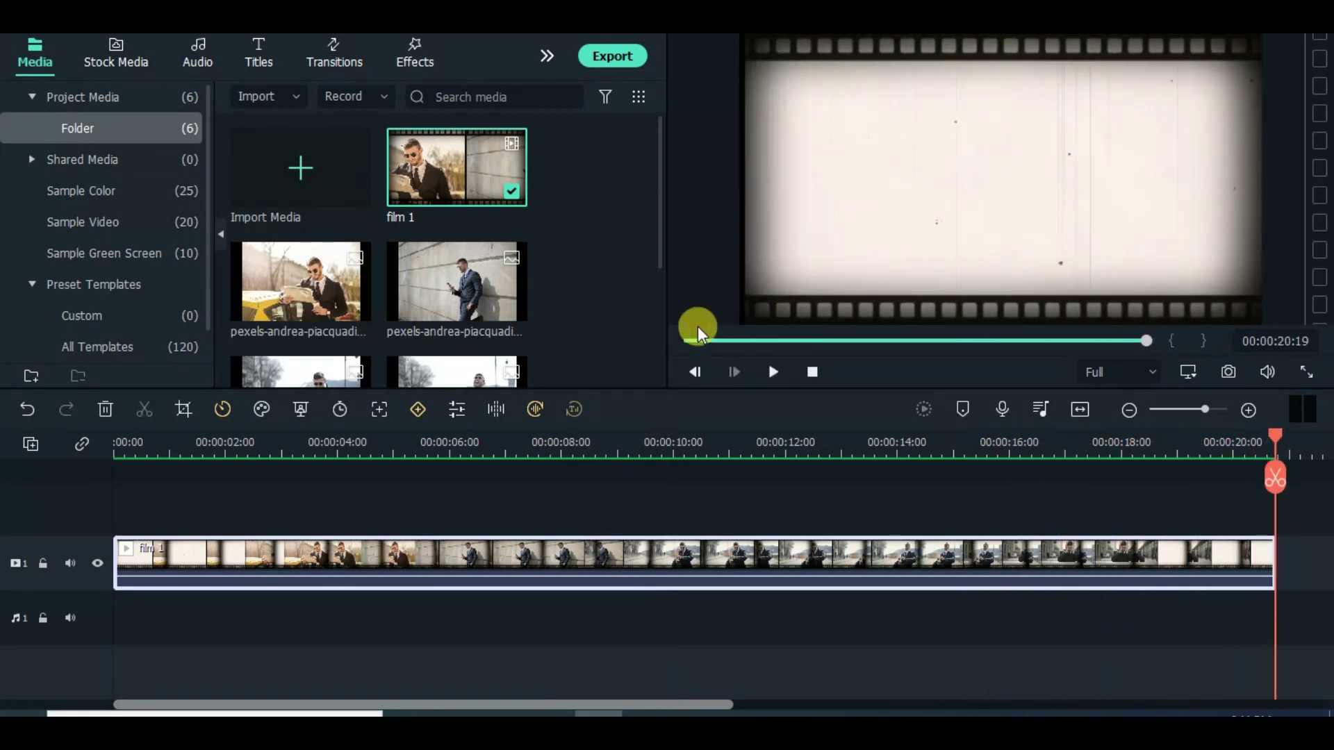
pyautogui.moveTo(119, 437); pyautogui.dragTo(318, 438)
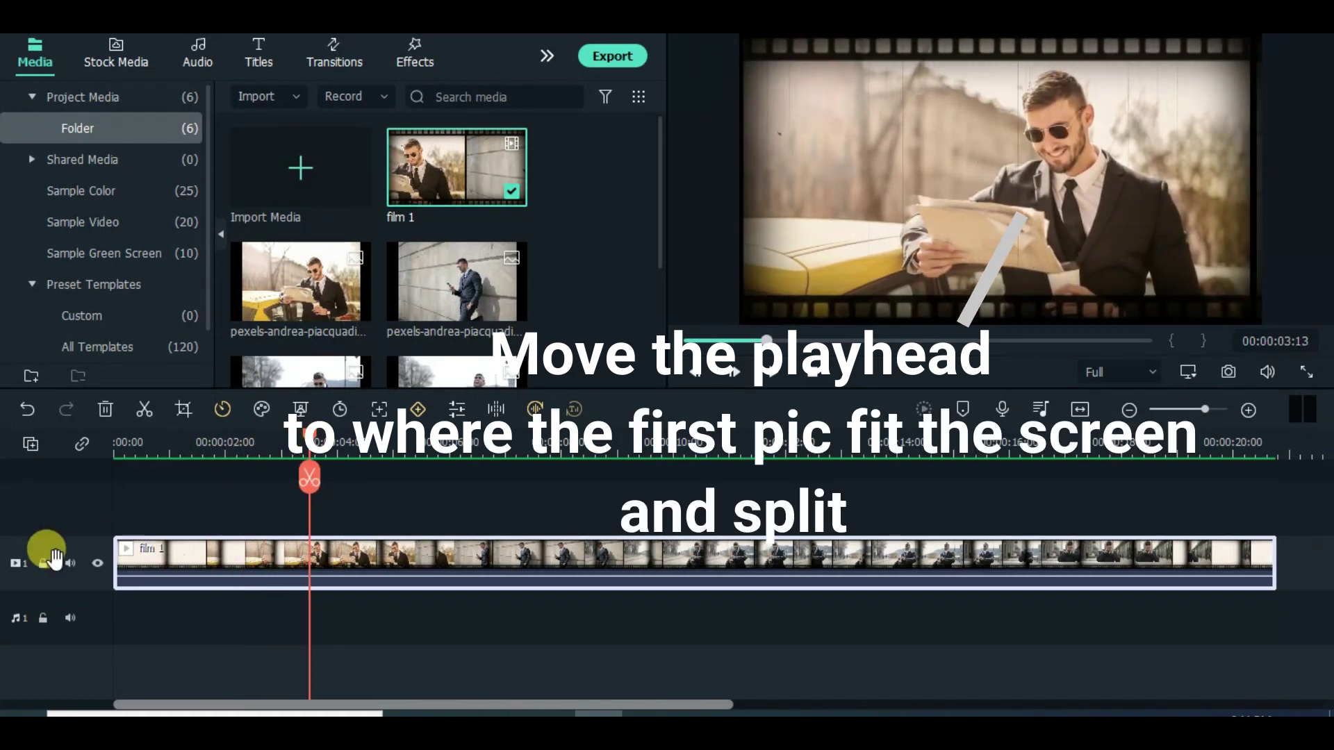
pyautogui.click(143, 410)
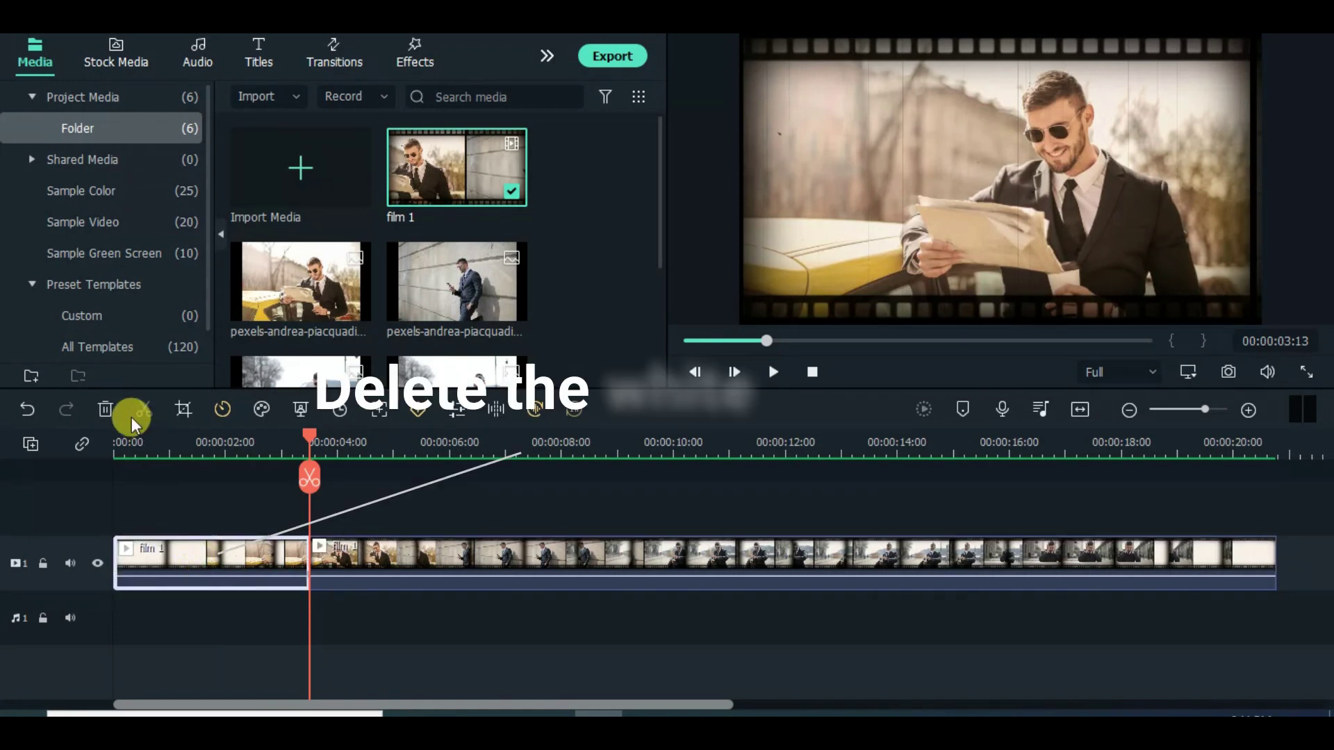
pyautogui.click(106, 410)
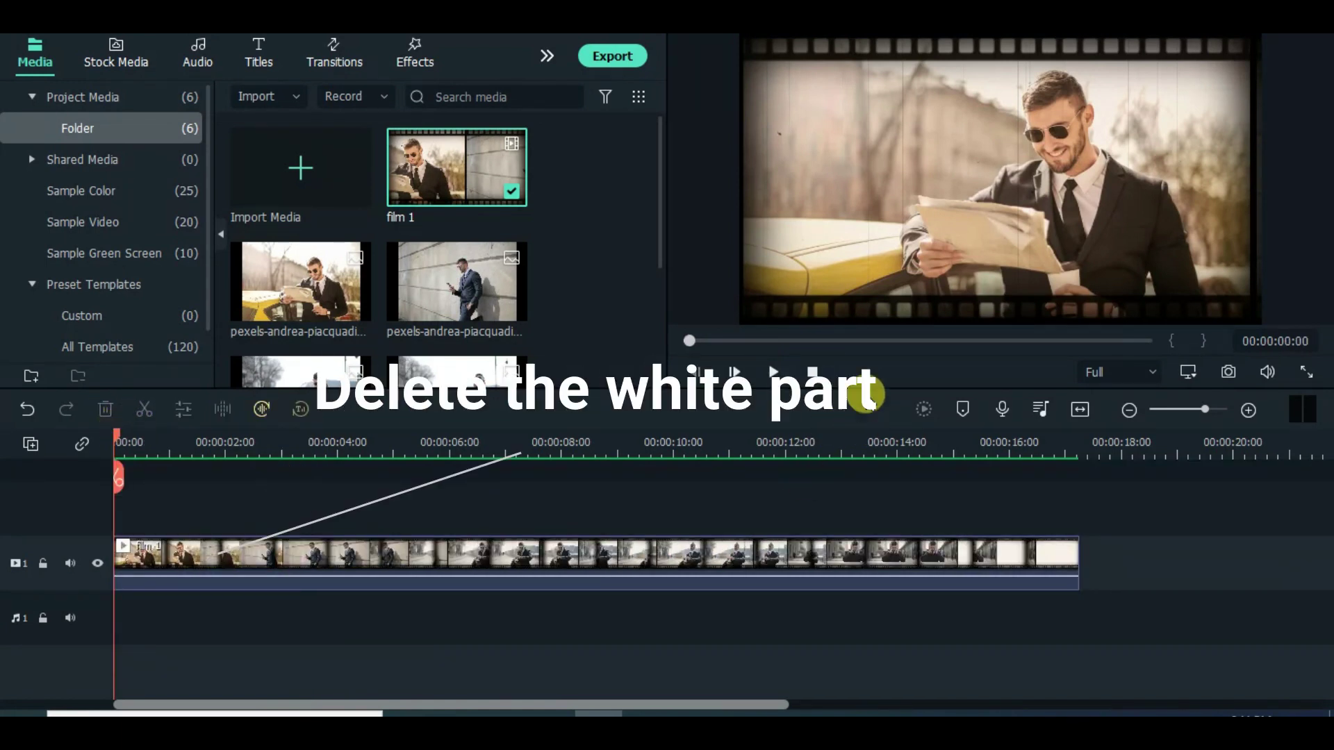
pyautogui.click(772, 373)
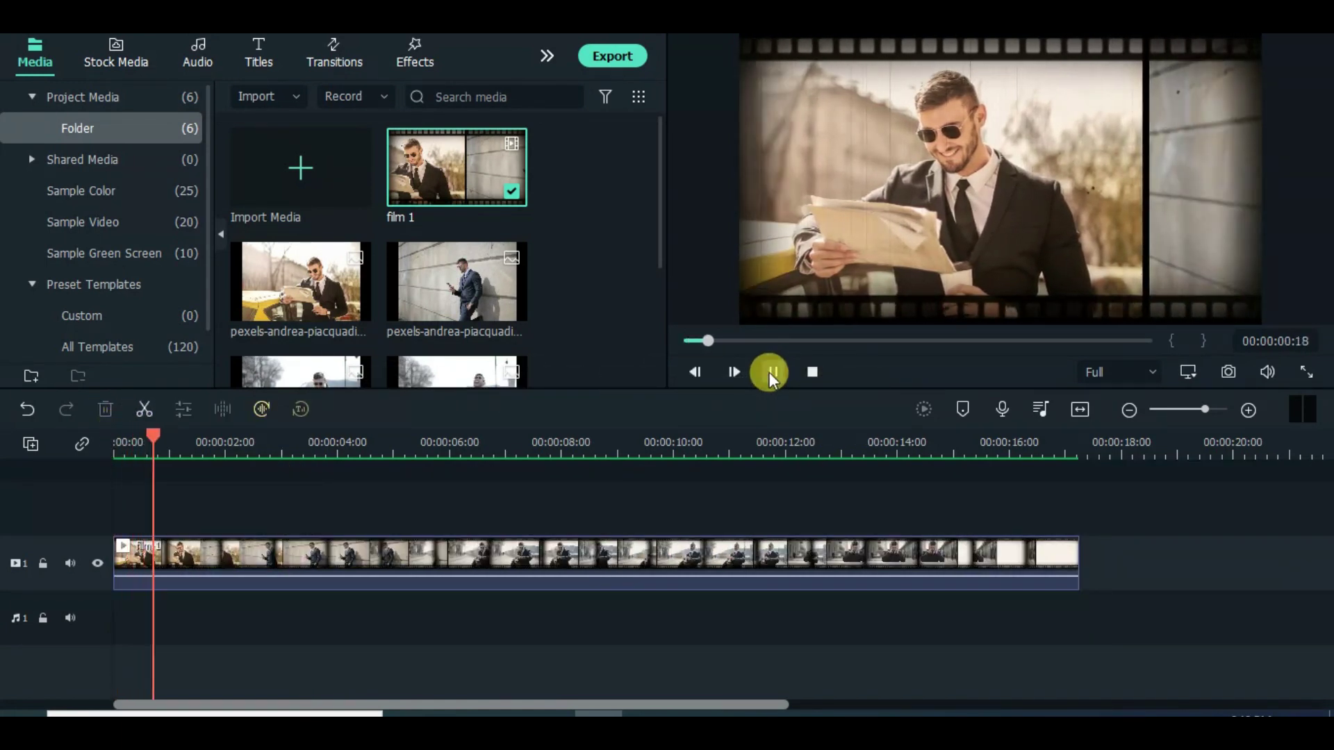